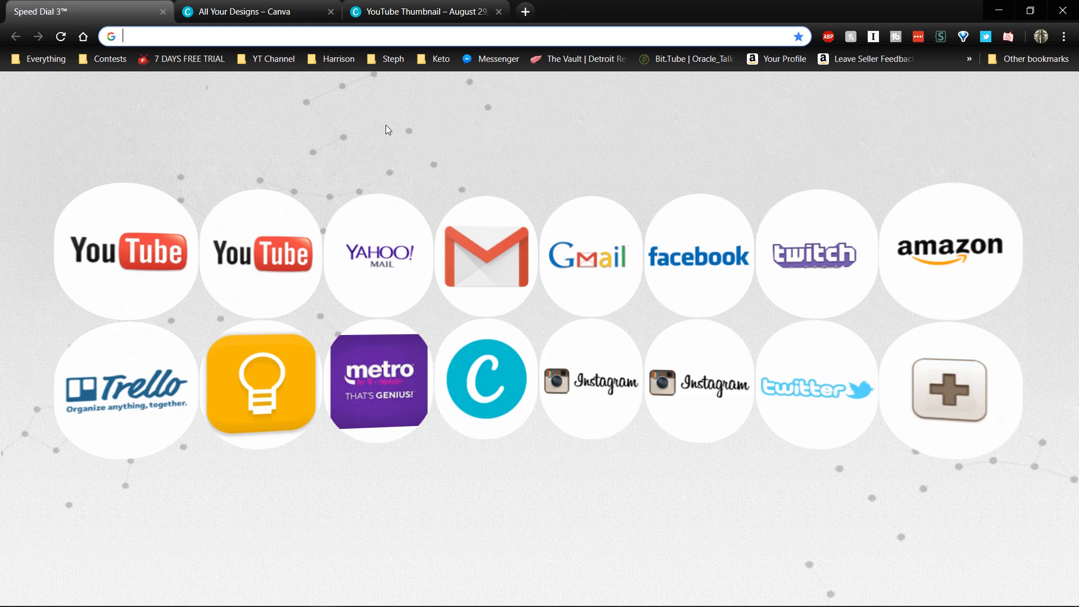
Switch to Canva and open the "App of the Week" tablet thumbnail design for editing.
left_click(489, 400)
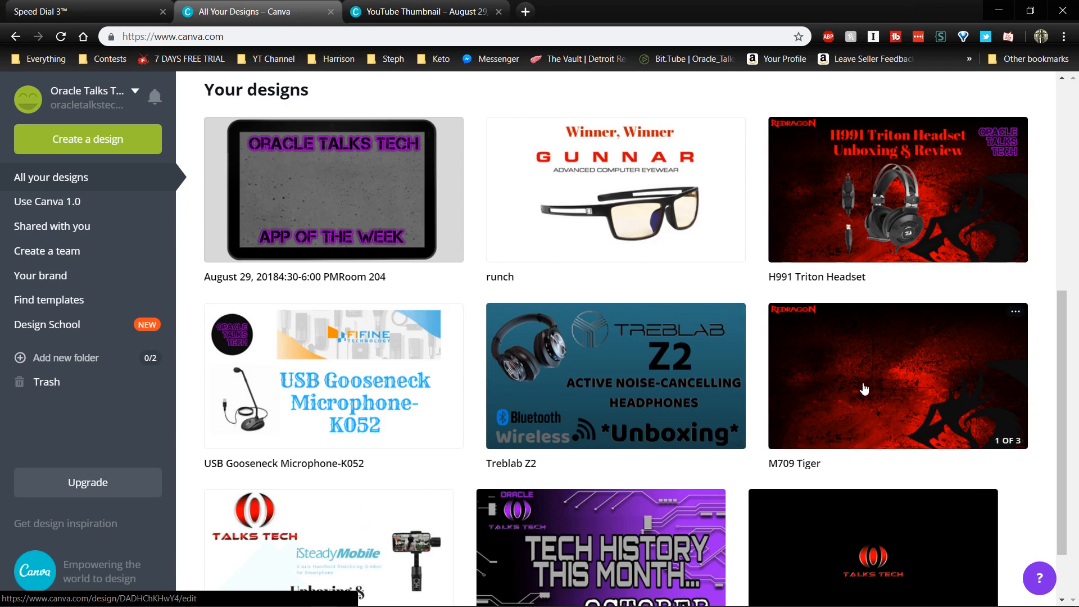
left_click(353, 198)
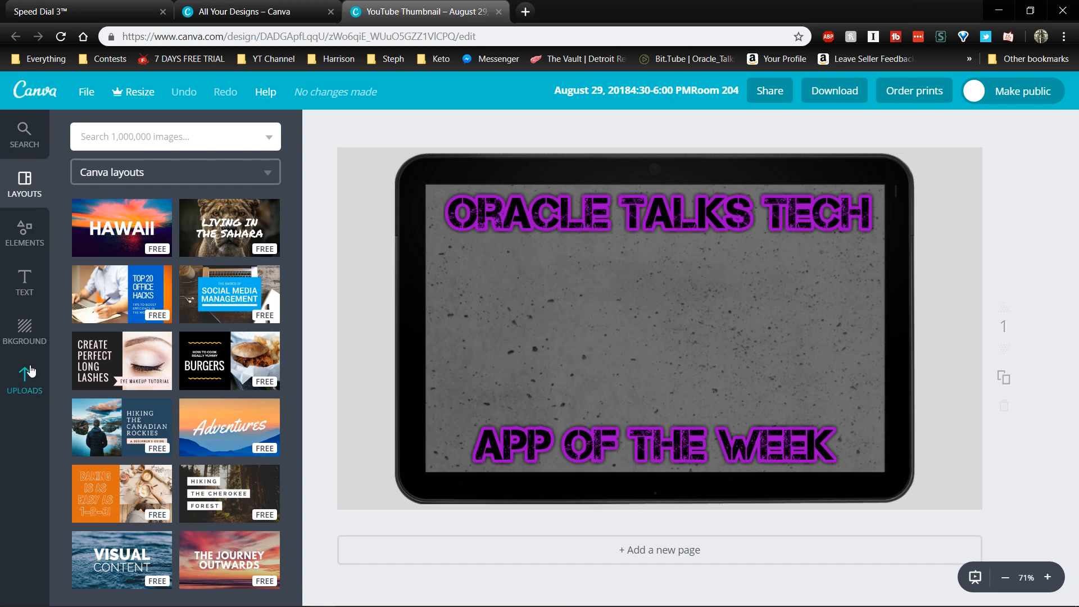
Add the uploaded OS12 logo, shrink it to about half size and place it below the word "Oracle" inside the tablet screen.
left_click(20, 393)
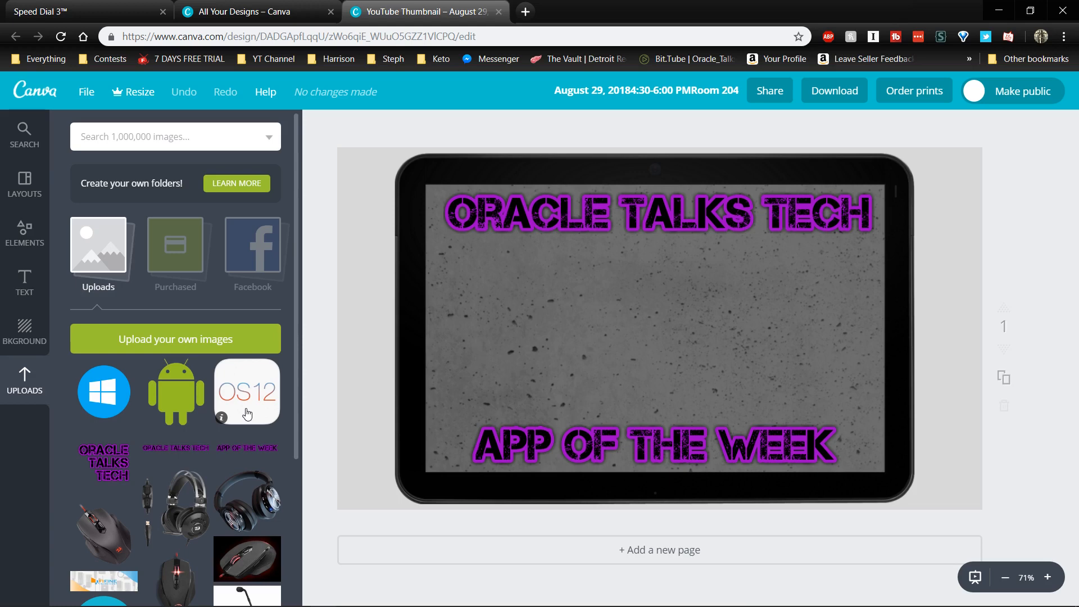
left_click_drag(246, 415, 619, 351)
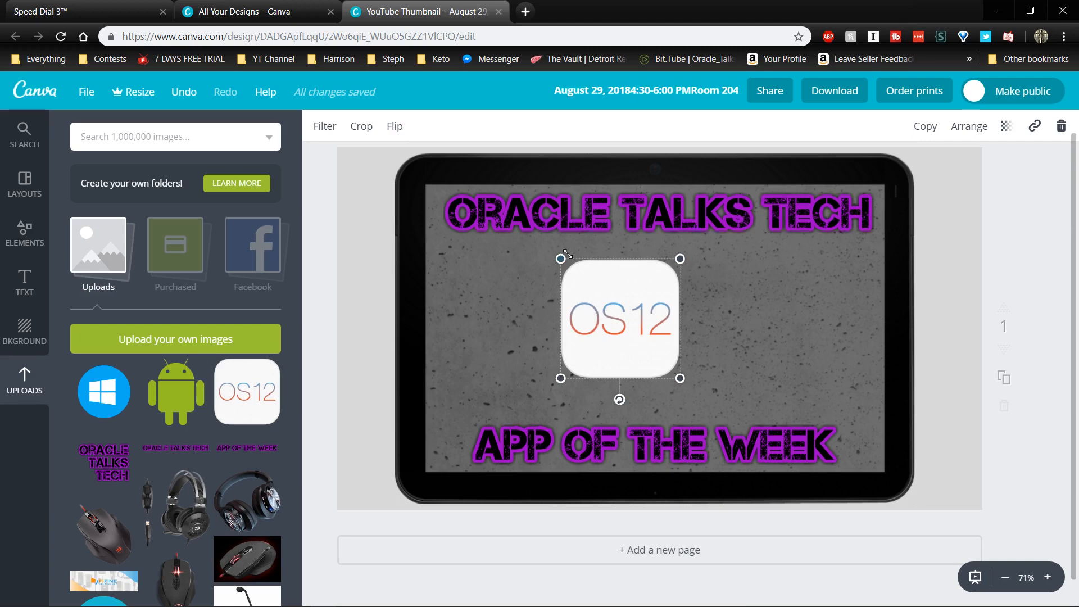
left_click_drag(561, 259, 618, 316)
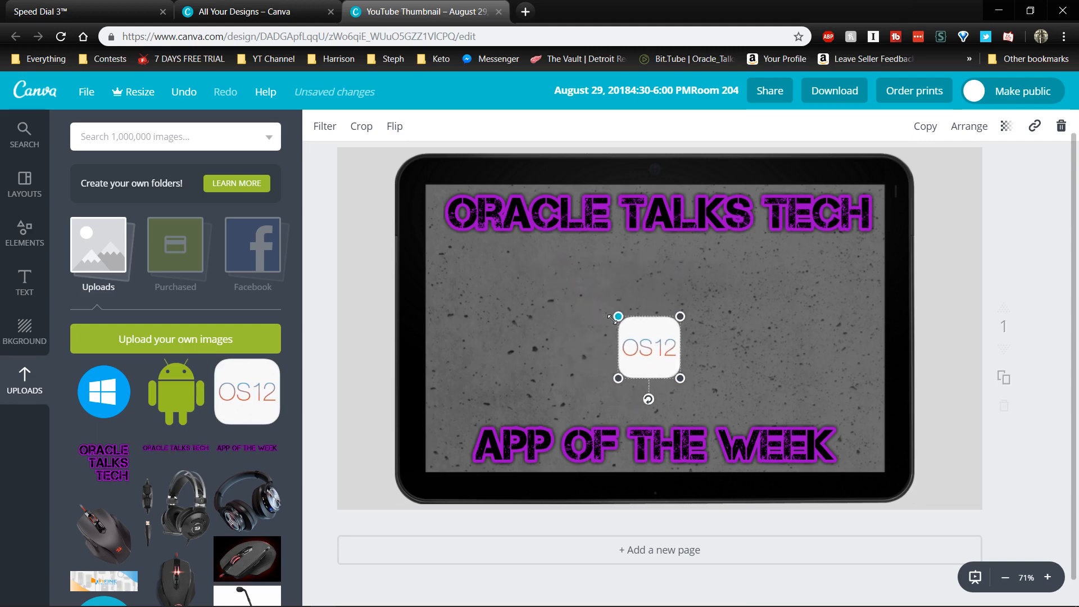
left_click_drag(635, 354, 469, 286)
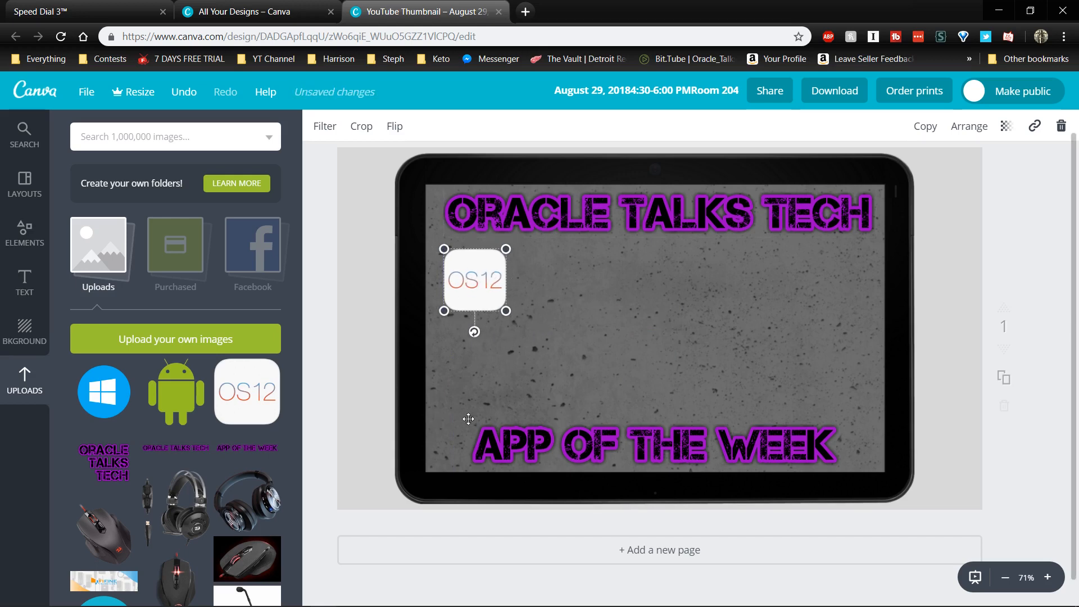
Add the uploaded green Android logo, scale it down and place it directly beneath the OS12 logo.
left_click_drag(179, 404, 632, 320)
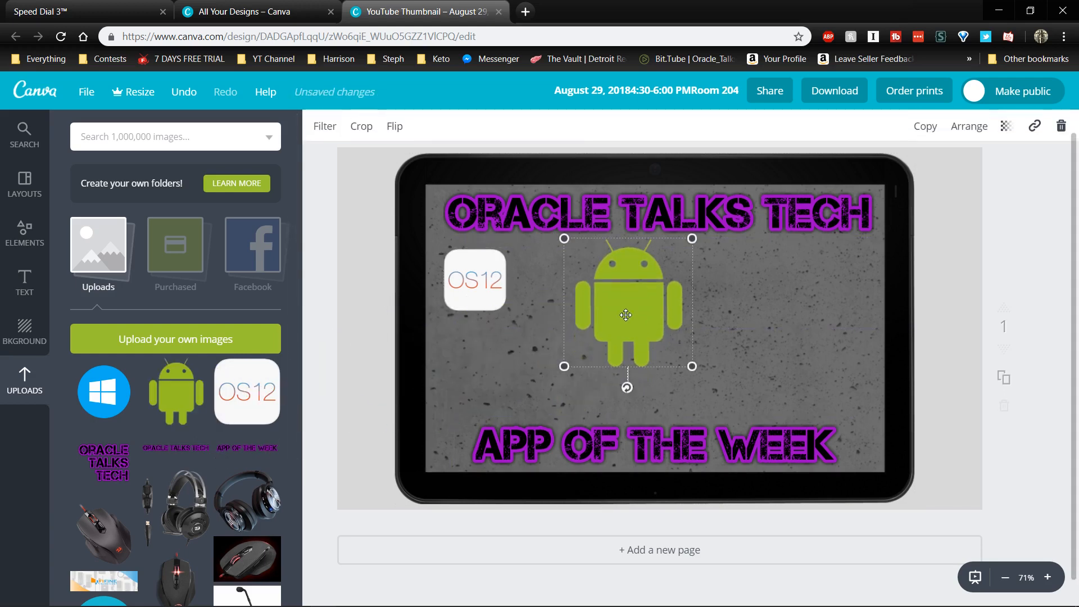
left_click_drag(564, 239, 608, 282)
left_click_drag(663, 336, 487, 384)
Add the uploaded Windows logo, shrink it and place it below the word "Tech", opposite the OS12 logo.
left_click_drag(84, 410, 668, 330)
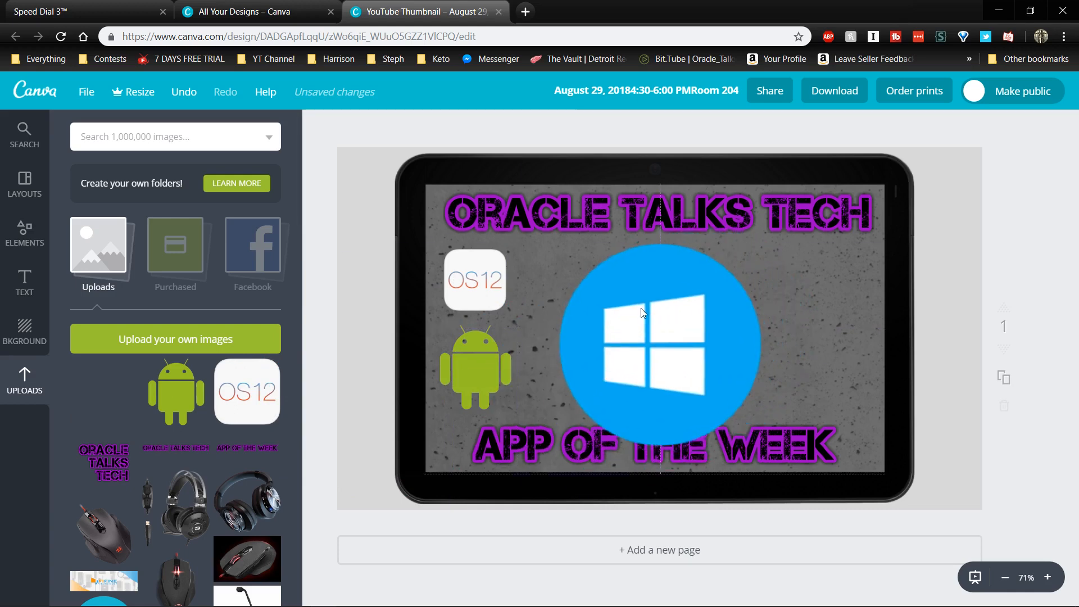
left_click_drag(532, 216, 666, 349)
left_click_drag(734, 419, 820, 296)
left_click_drag(752, 229, 768, 247)
mouse_move(816, 307)
left_mouse_down()
mouse_move(835, 288)
mouse_move(818, 291)
left_mouse_up()
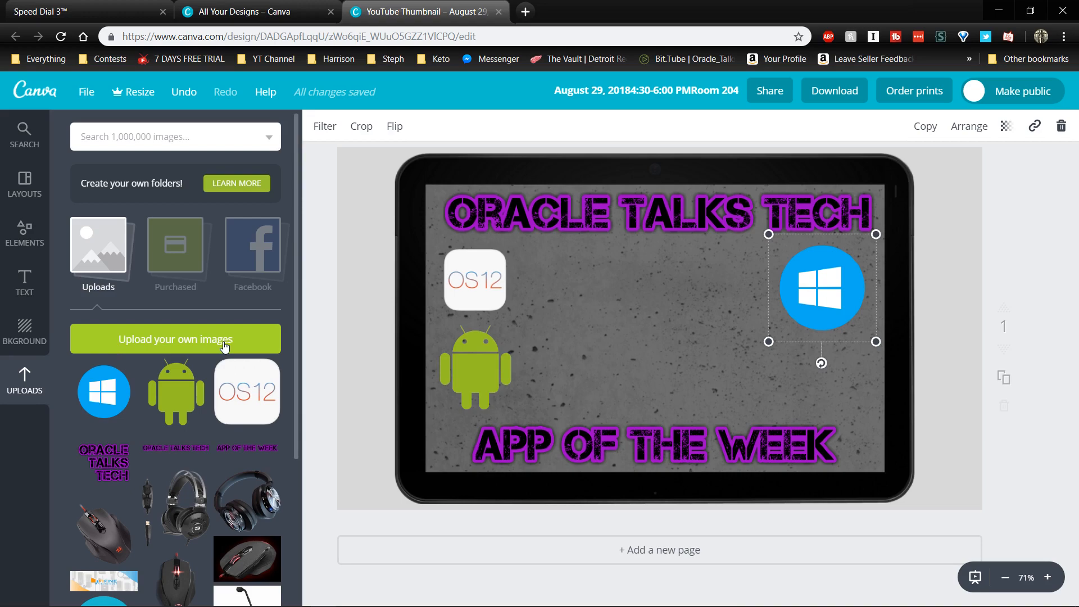
Upload the image files Canva_Logo.png and social-apple.png from the Canva folder.
left_click(158, 348)
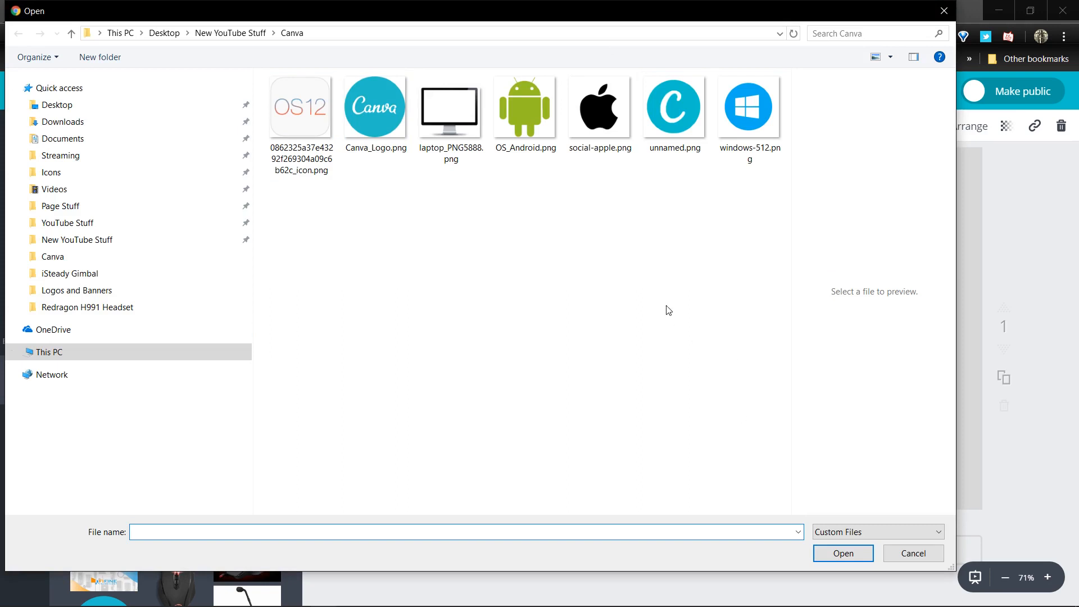
left_click(382, 132)
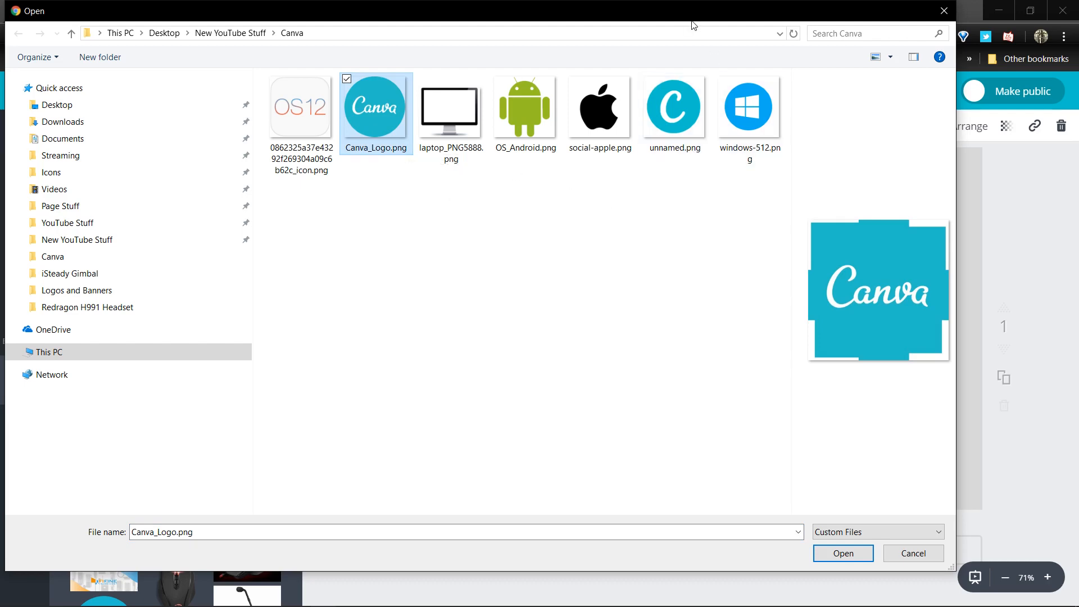
left_click_drag(685, 22, 731, 41)
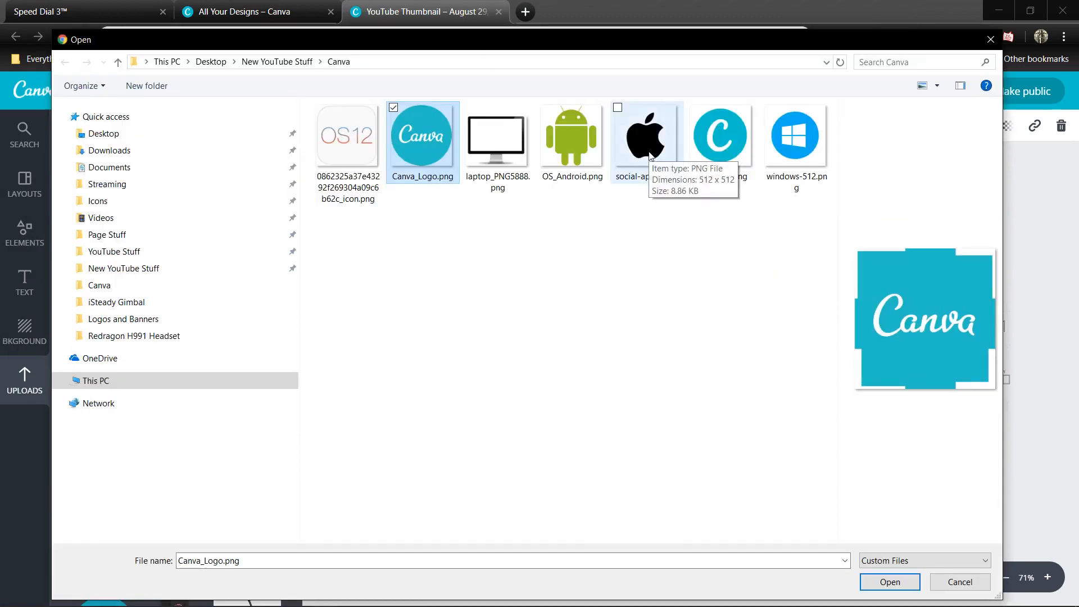
left_click(649, 156, "ctrl")
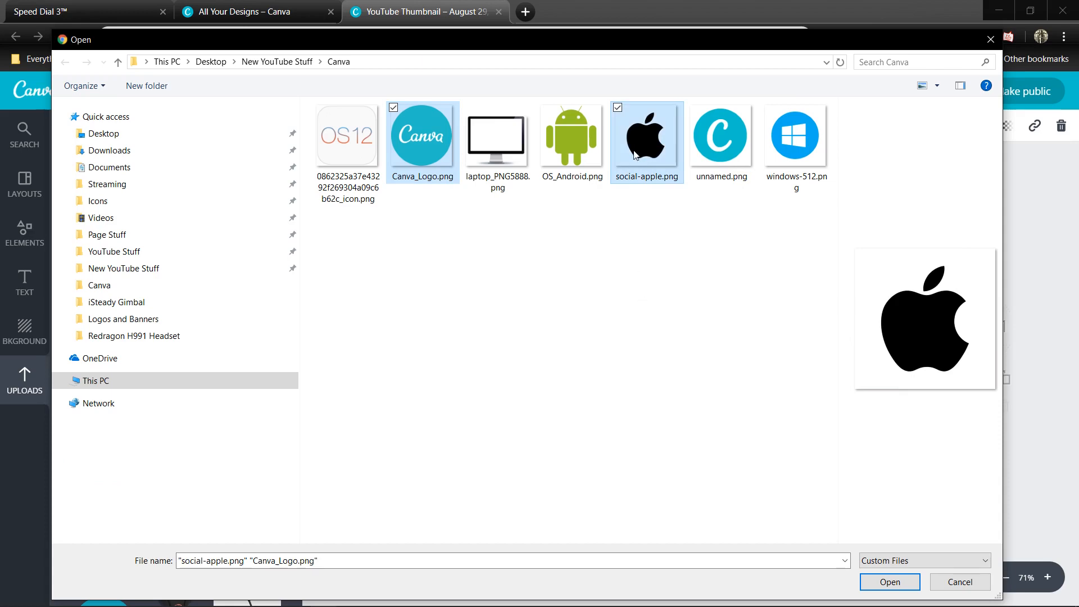
left_click(886, 591)
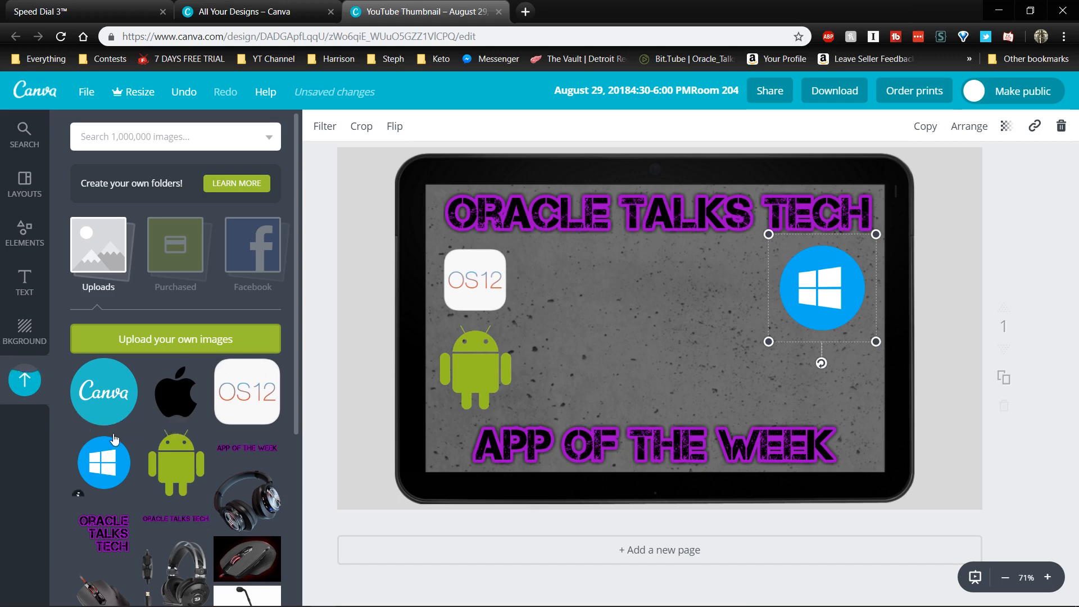
Add the round Canva logo, reduce it to about two thirds of its size and centre it on the tablet screen.
left_click_drag(104, 403, 651, 353)
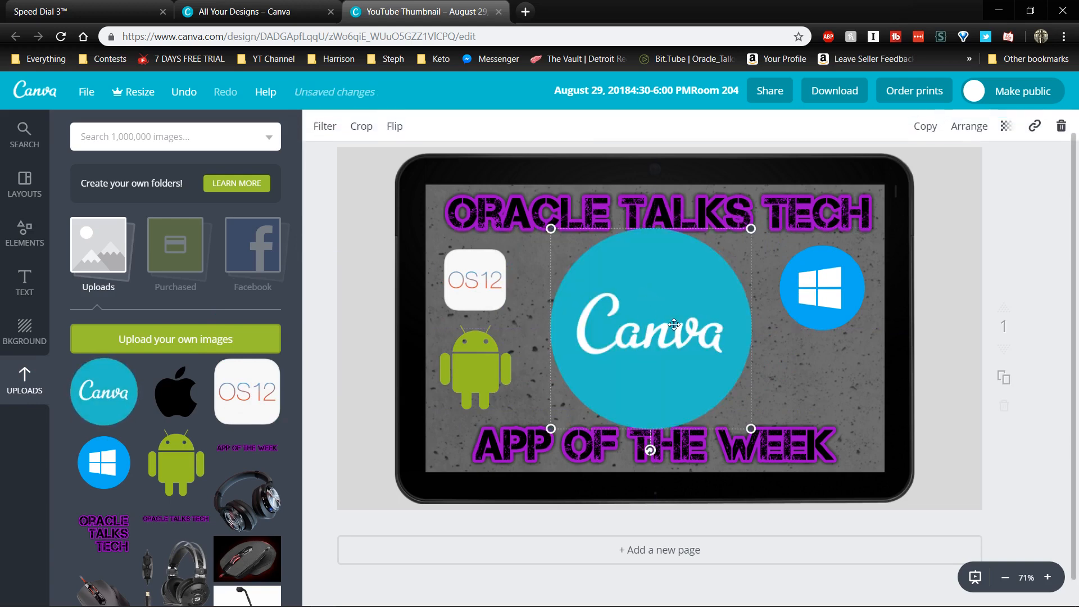
left_click_drag(551, 228, 617, 295)
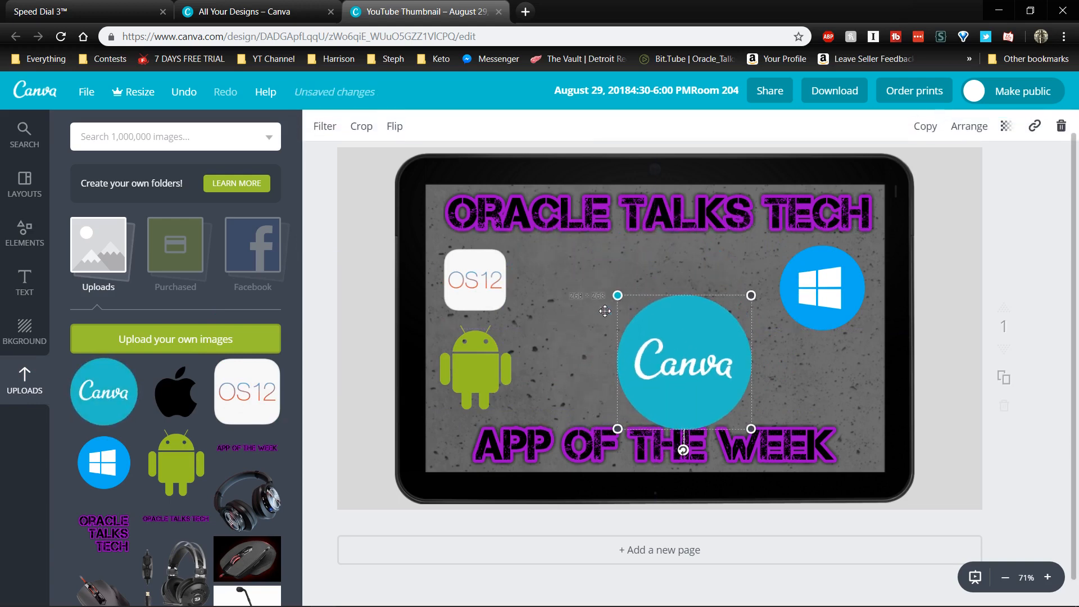
left_click_drag(689, 368, 661, 335)
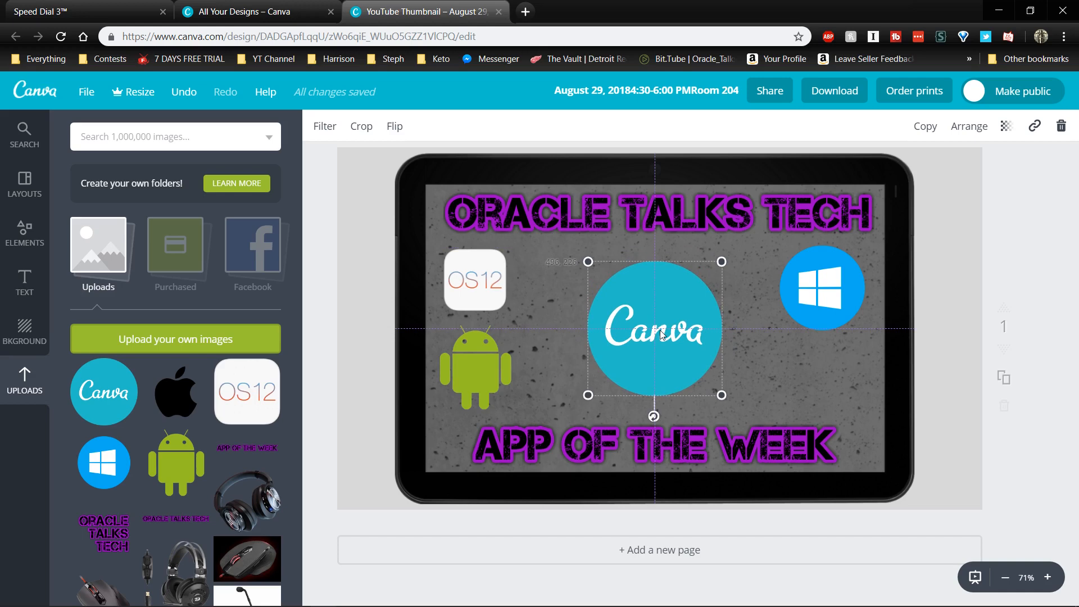
left_click_drag(662, 335, 661, 335)
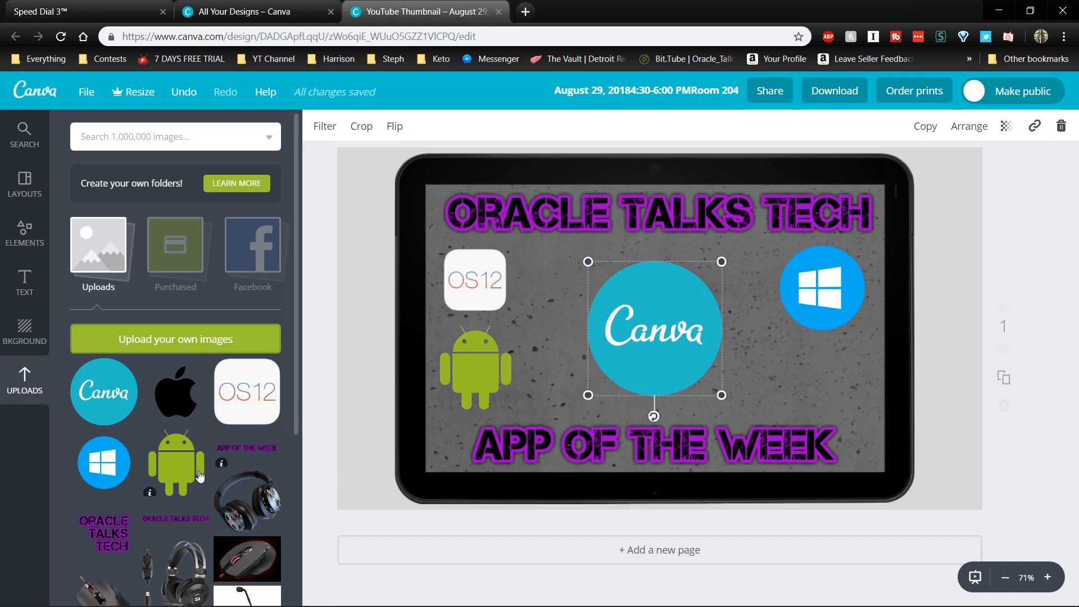
Add the black Apple logo, scale it down and place it beneath the Windows logo.
left_click_drag(179, 395, 807, 355)
left_click_drag(665, 230, 822, 367)
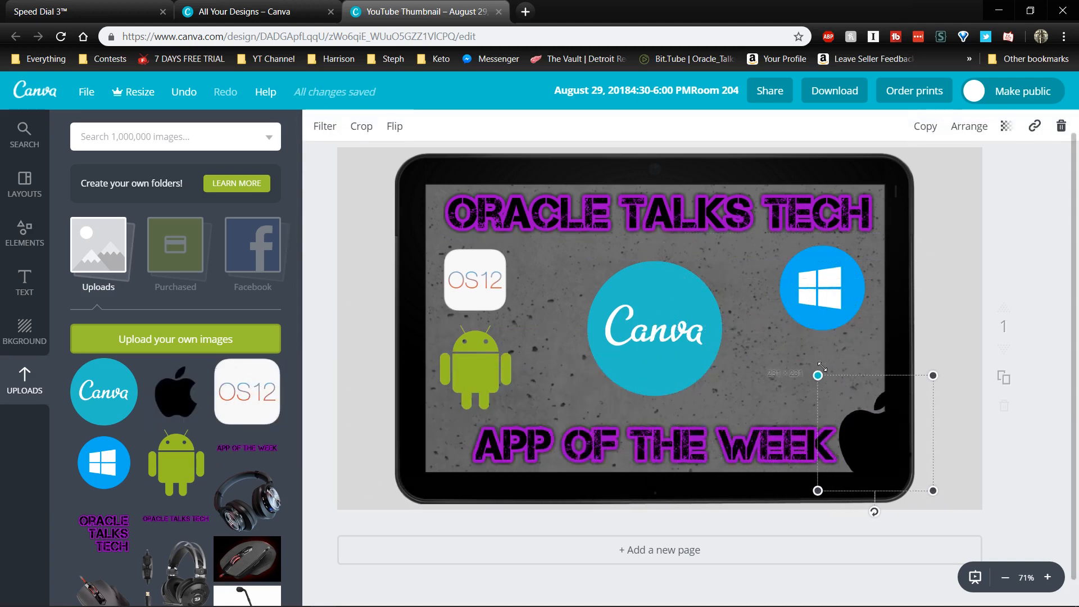
left_click_drag(874, 448, 825, 389)
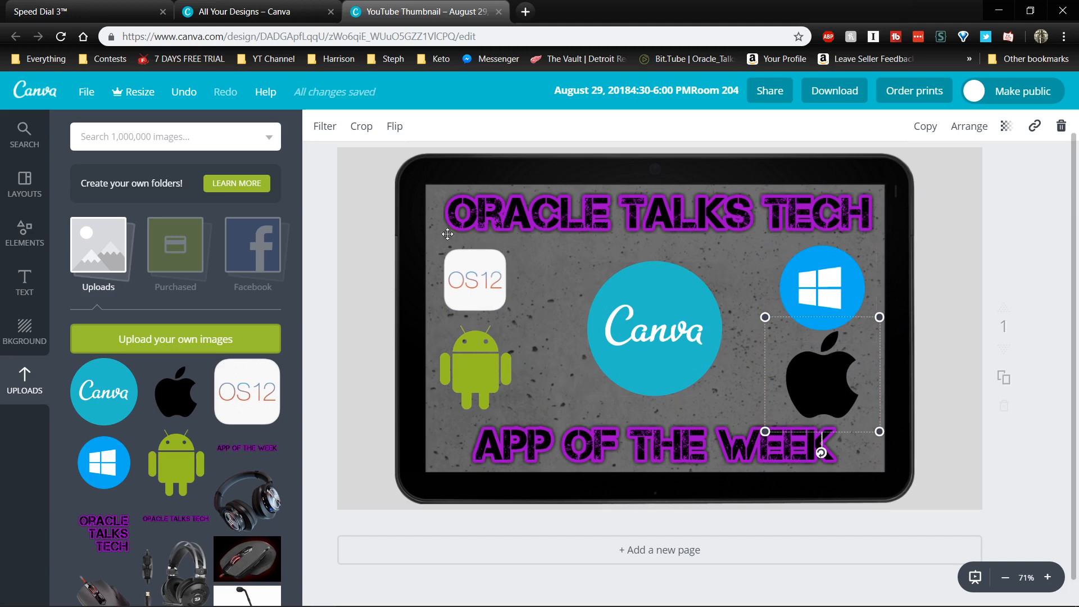
Lower the Android logo to line up with the Apple logo, and slightly enlarge the OS12 logo centred above it.
left_click_drag(484, 388, 829, 398)
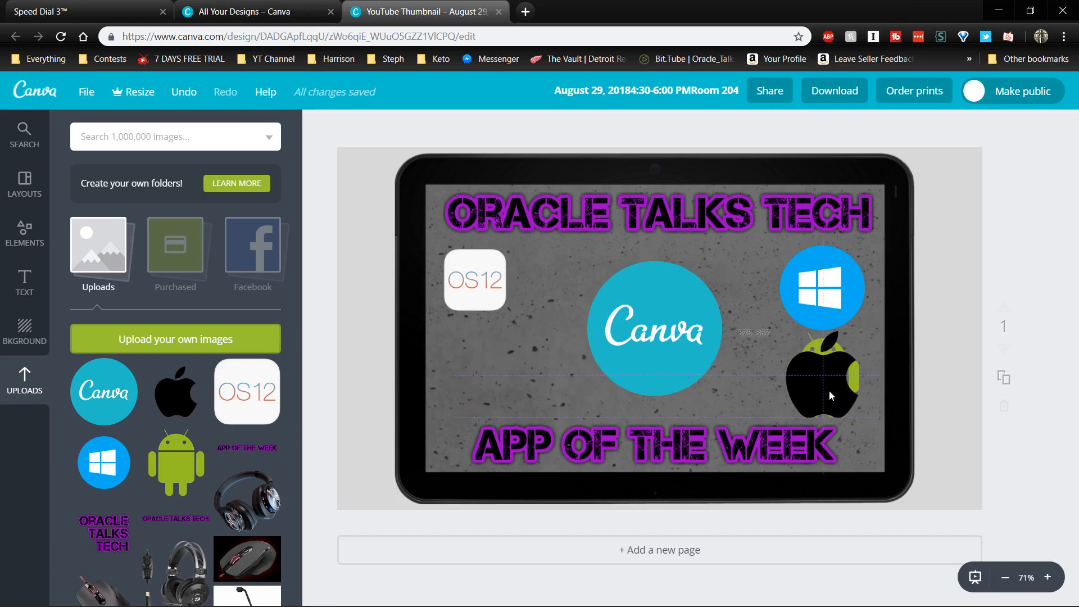
left_click_drag(831, 396, 482, 400)
mouse_move(486, 289)
left_mouse_down()
mouse_move(846, 397)
mouse_move(485, 286)
mouse_move(509, 319)
mouse_move(562, 319)
mouse_move(830, 392)
mouse_move(502, 307)
mouse_move(482, 389)
mouse_move(482, 279)
mouse_move(482, 292)
left_mouse_up()
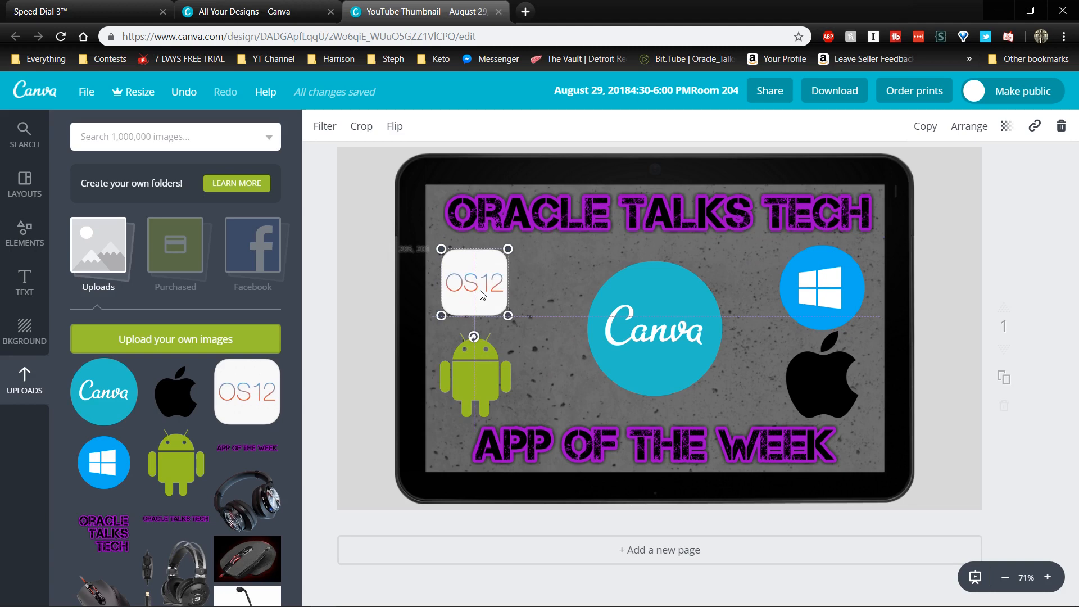
left_click_drag(481, 293, 481, 294)
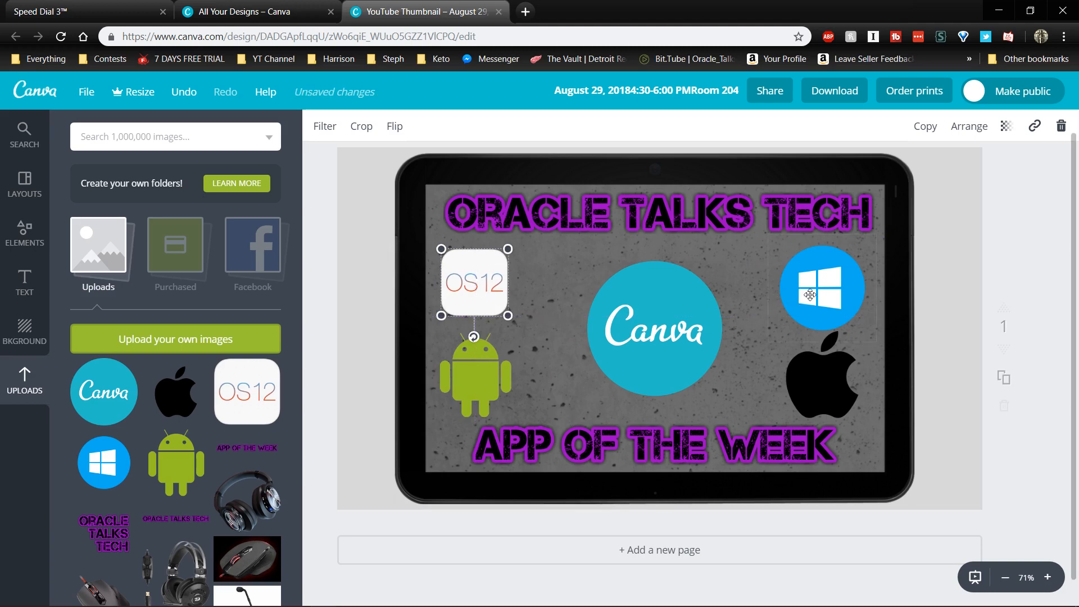
Shrink the Windows logo slightly and align it level with the OS12 logo, centred above the Apple logo.
left_click(804, 293)
left_click_drag(768, 234, 779, 245)
mouse_move(831, 304)
left_mouse_down()
mouse_move(824, 400)
mouse_move(808, 279)
mouse_move(827, 306)
left_mouse_up()
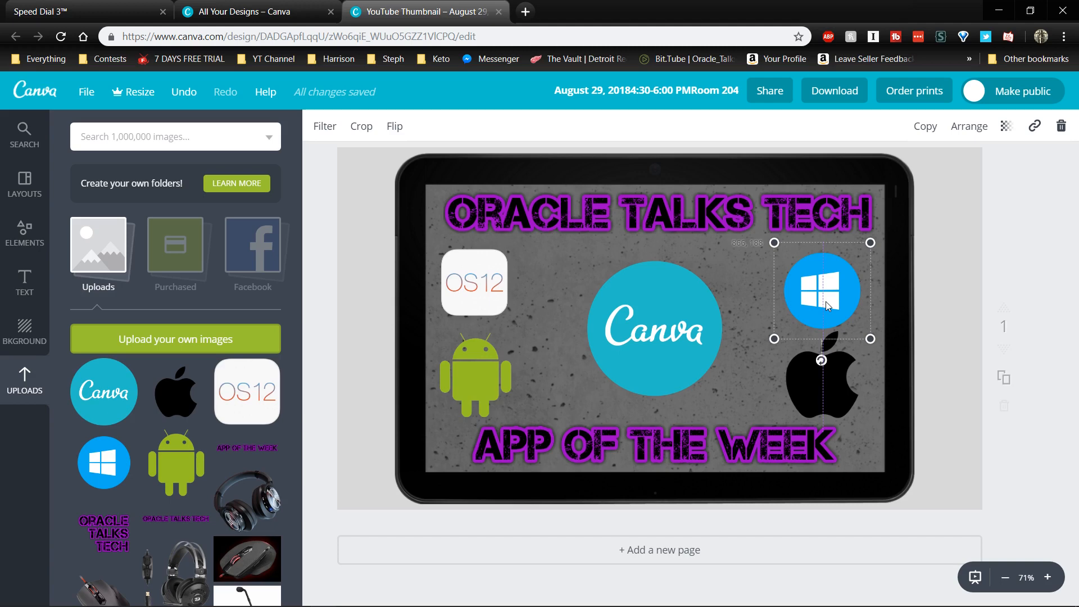
left_click_drag(827, 306, 835, 309)
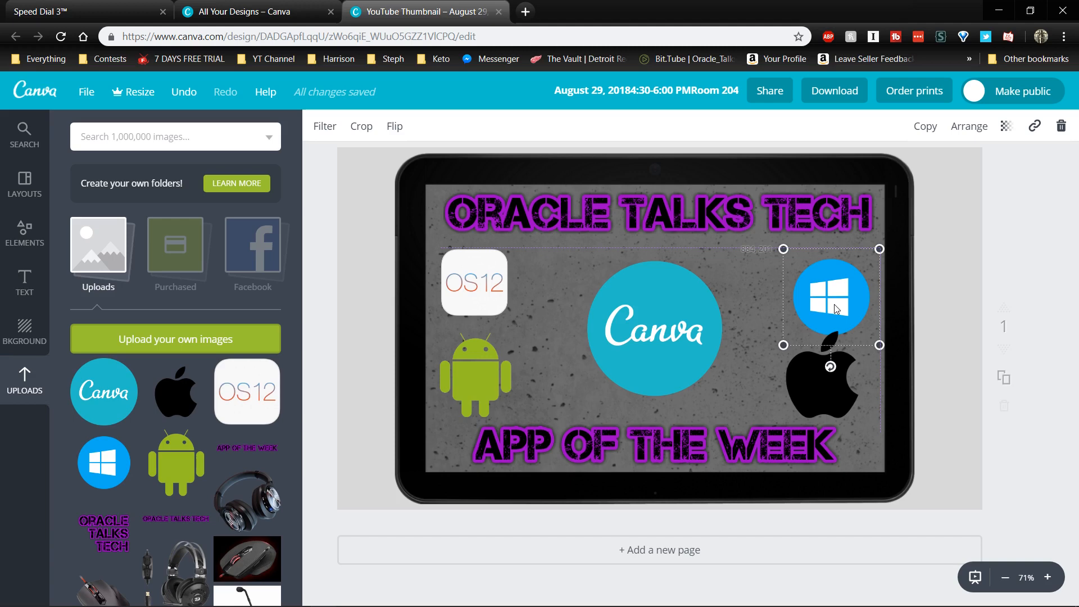
left_click_drag(836, 308, 842, 300)
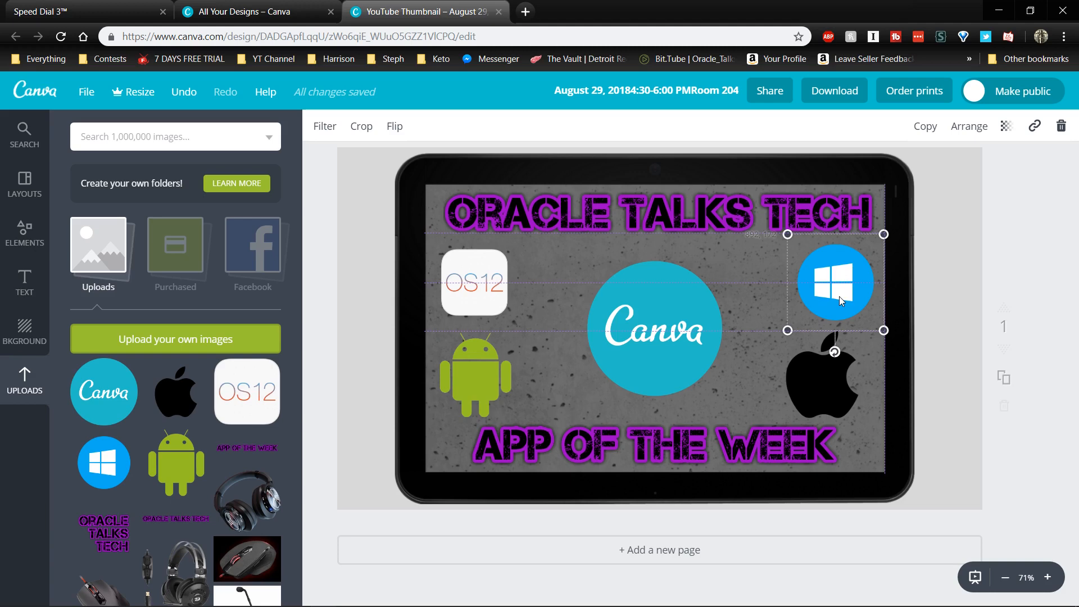
left_click_drag(842, 301, 828, 302)
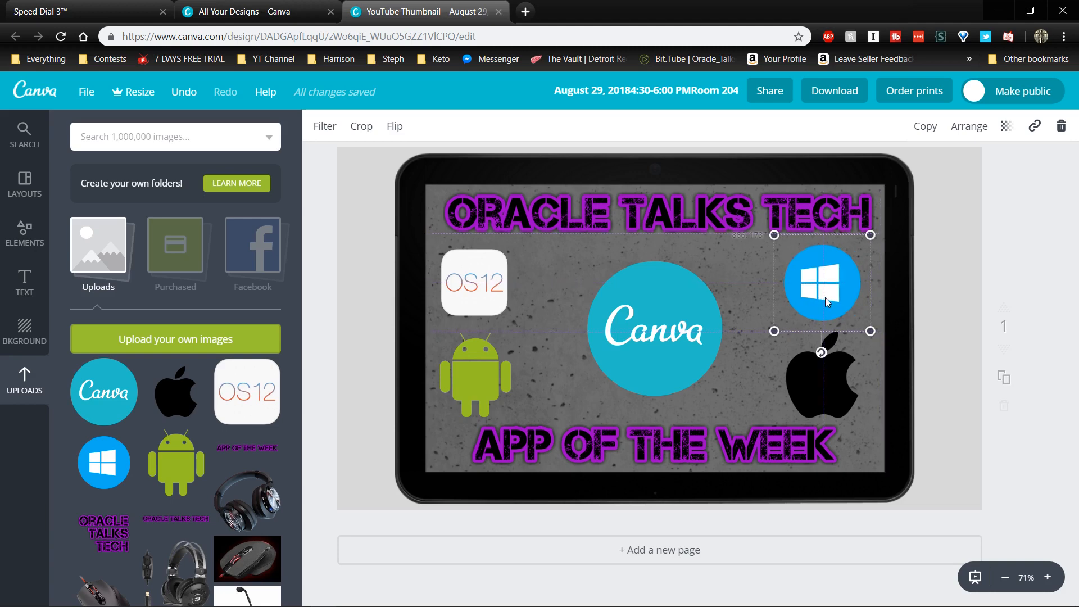
left_click_drag(827, 302, 827, 300)
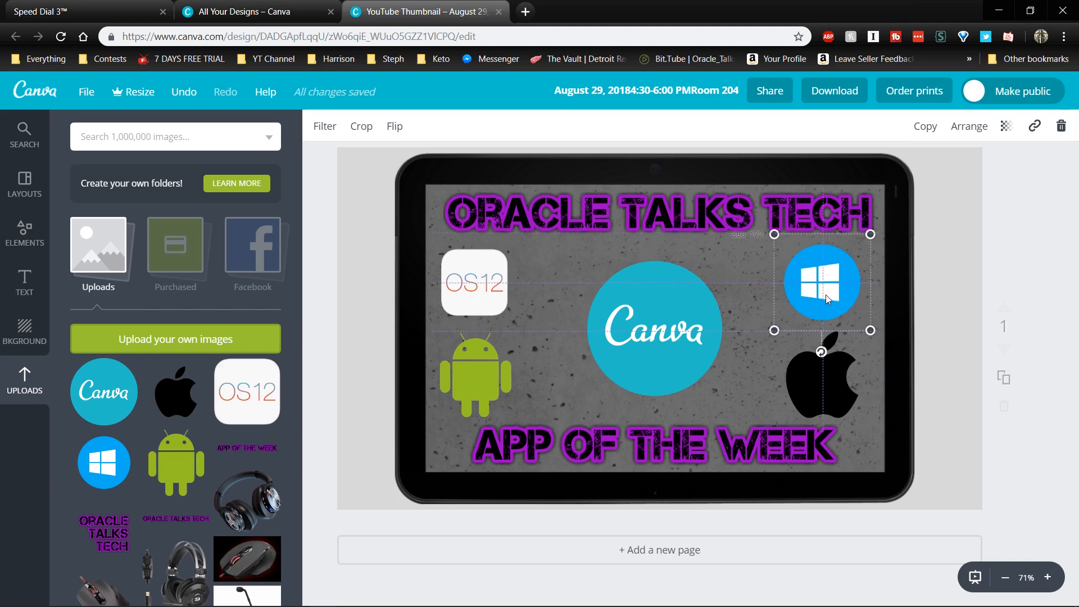
left_click_drag(827, 299, 827, 299)
Fine-tune the Android logo's alignment under the OS12 logo and shift the Canva logo slightly toward the Windows and Apple logos.
mouse_move(475, 391)
left_mouse_down()
mouse_move(489, 389)
mouse_move(479, 393)
left_mouse_up()
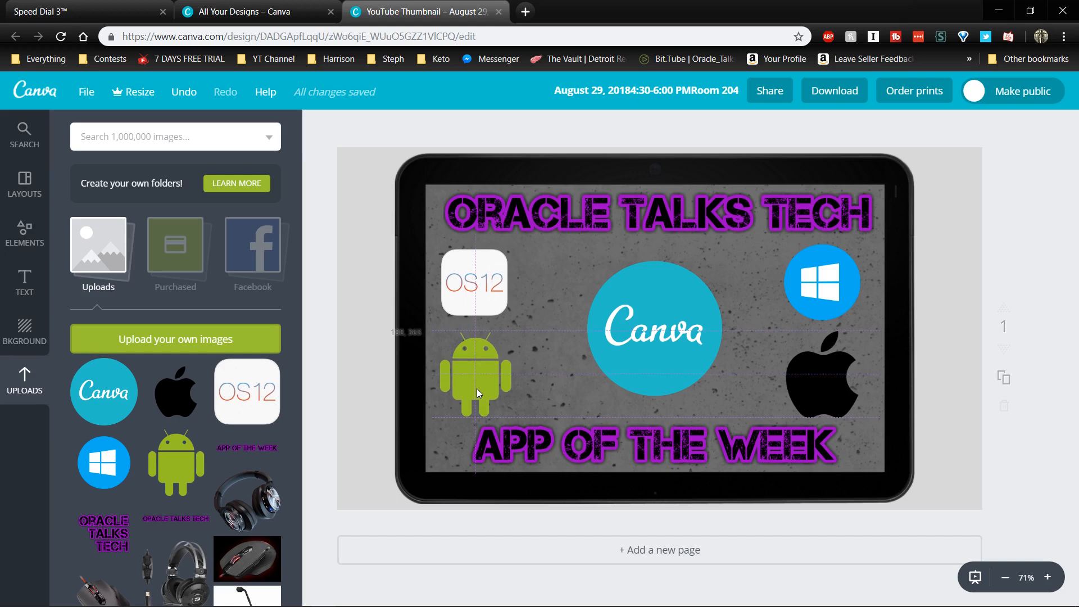
left_click_drag(478, 393, 479, 393)
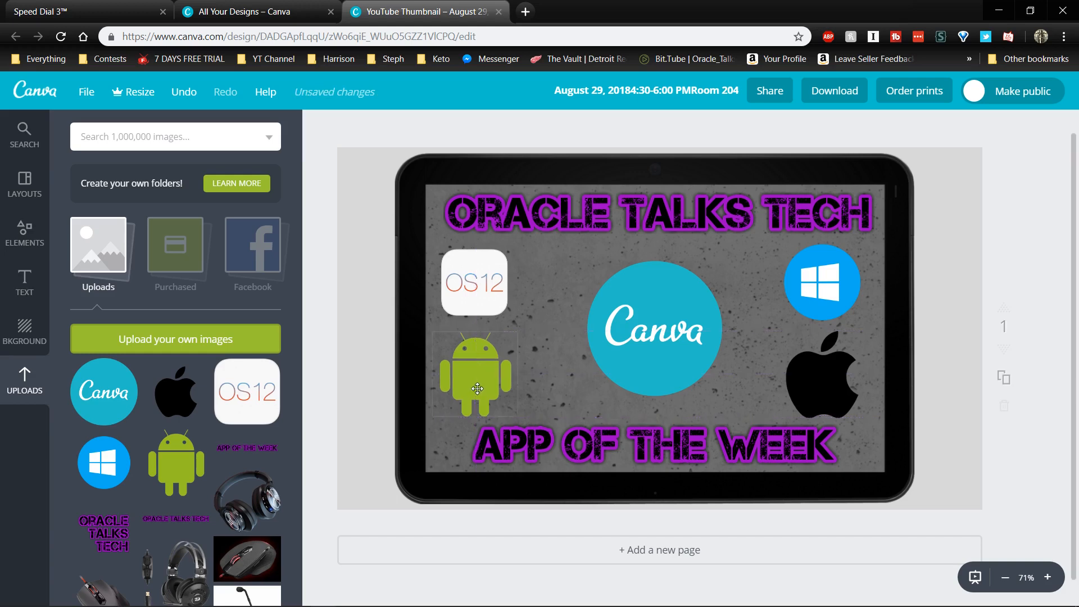
left_click_drag(651, 327, 659, 335)
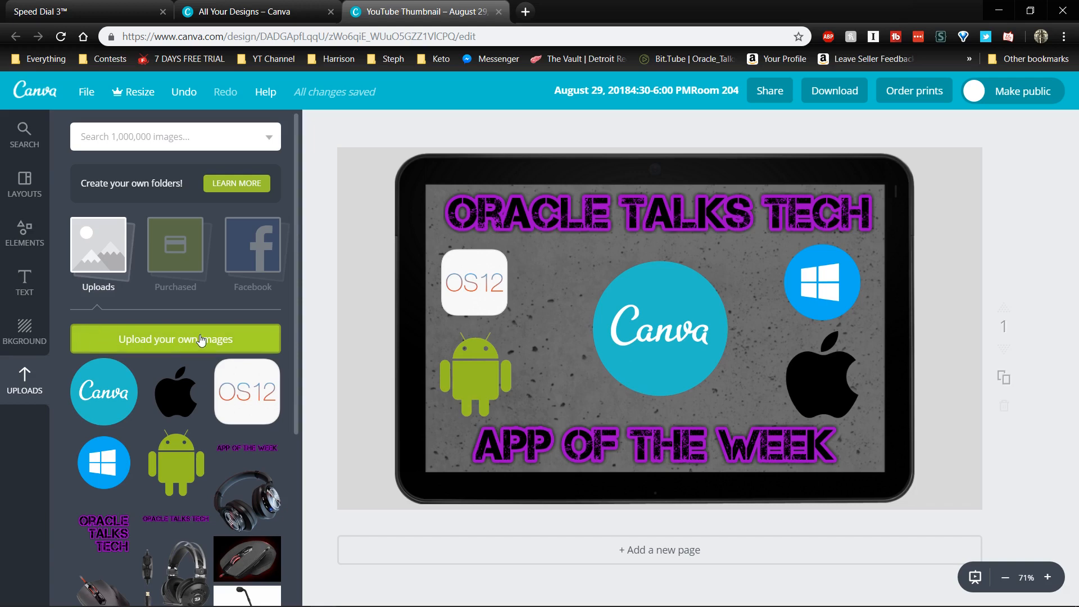
Try purple, dark purple and green page backgrounds, returning to the light grey background.
left_click(25, 331)
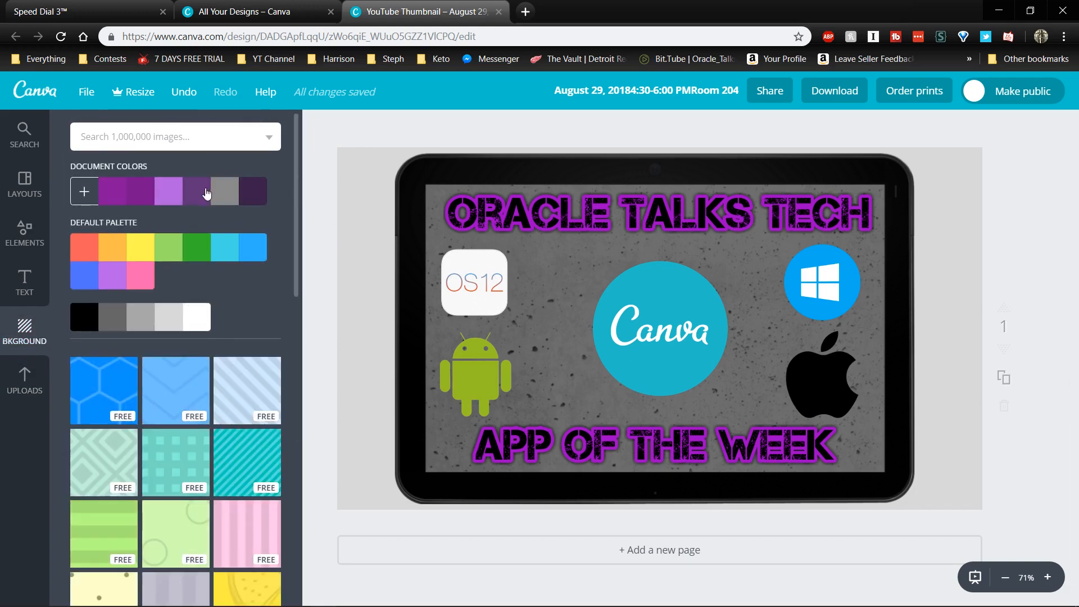
left_click(207, 193)
left_click(258, 193)
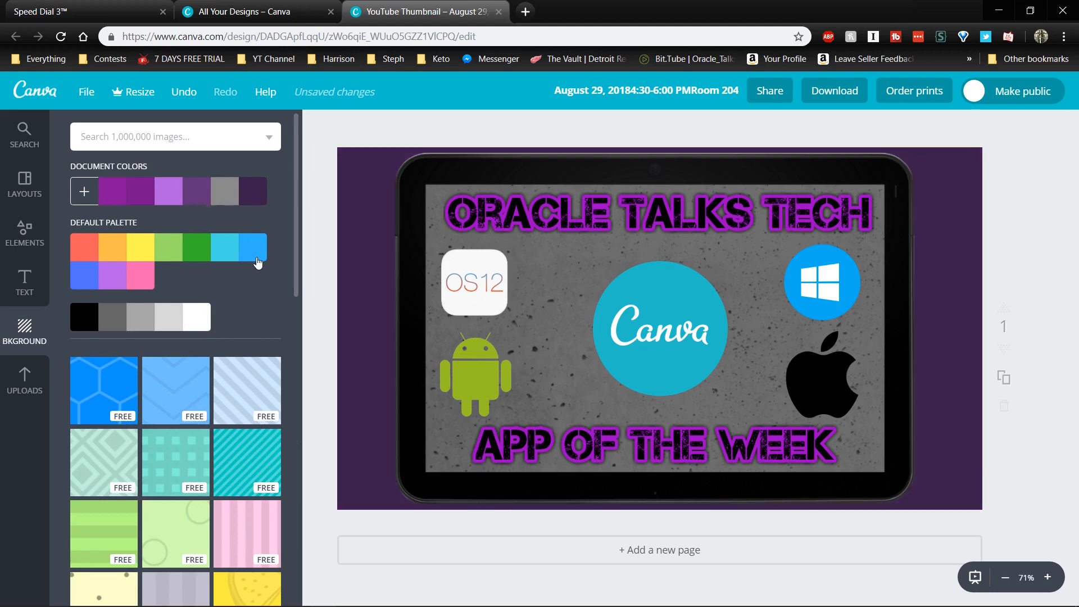
left_click(172, 247)
left_click(168, 325)
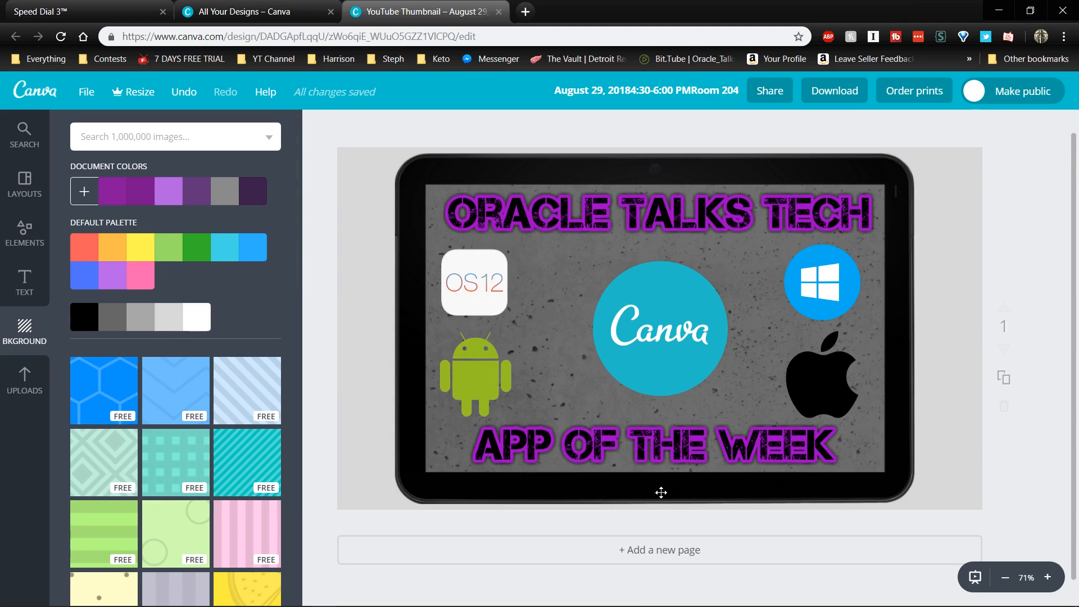
Browse the available frame elements and the ready-made Canva layouts for the thumbnail.
left_click(24, 236)
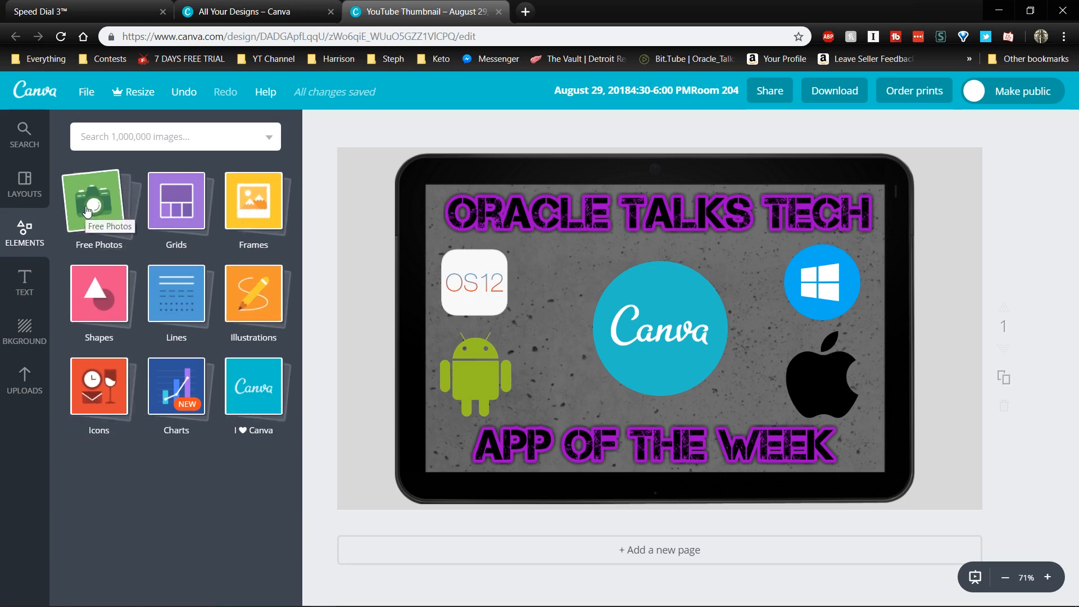
left_click(255, 212)
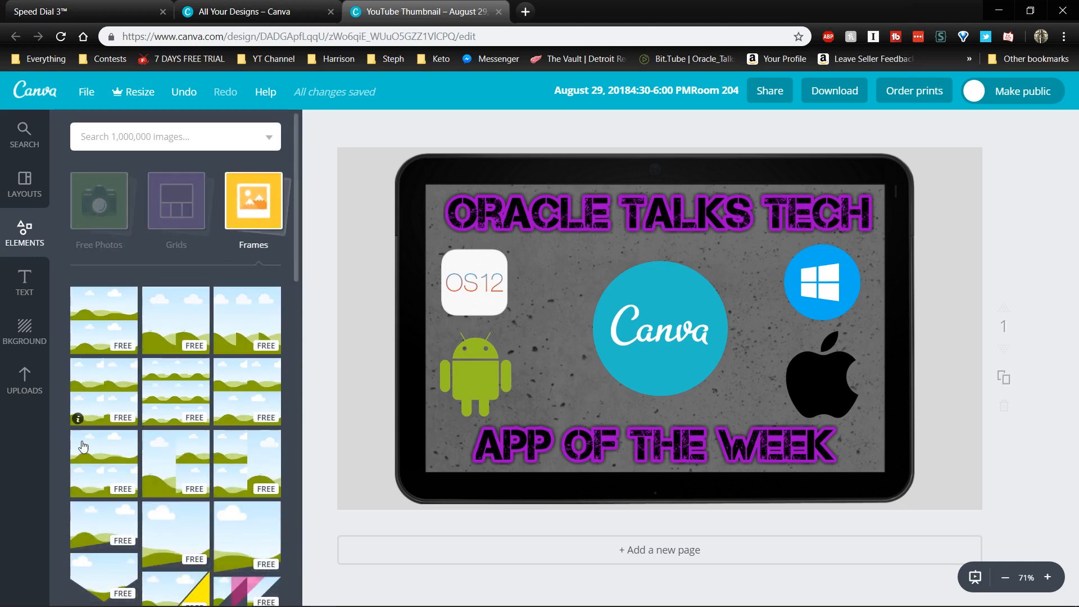
left_click(24, 185)
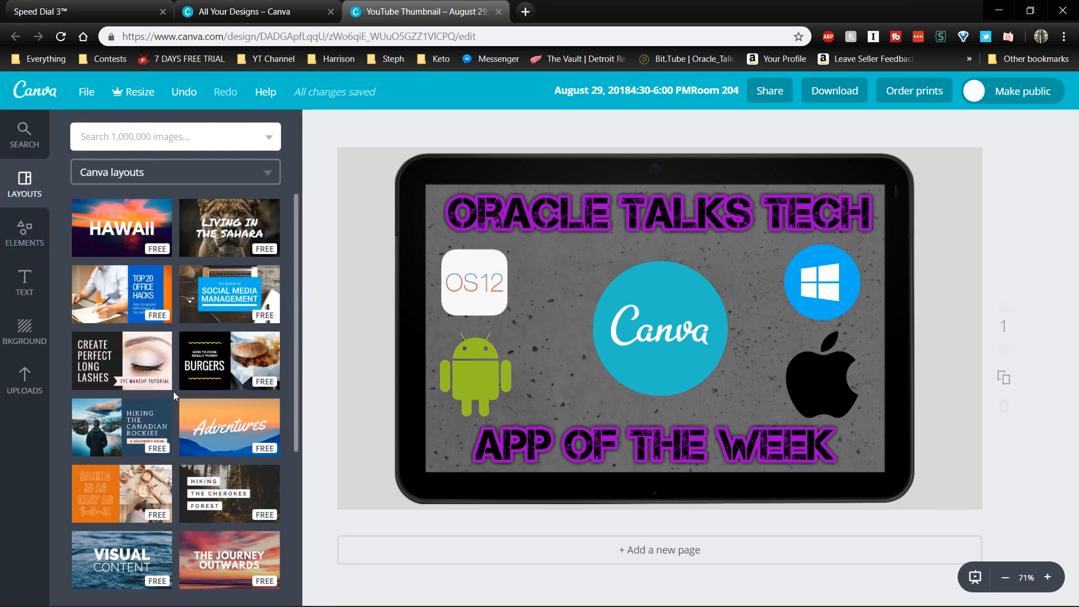
scroll(172, 487, "down", 5)
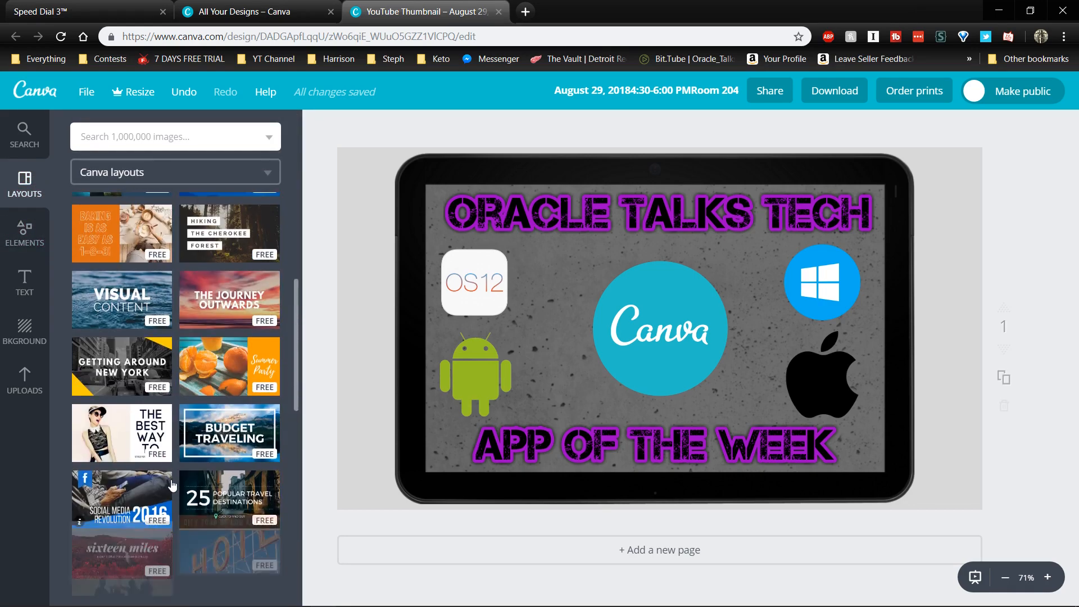
Look through the design types, including YouTube Thumbnail, and the saved designs on the home page, and return to the thumbnail.
left_click(232, 8)
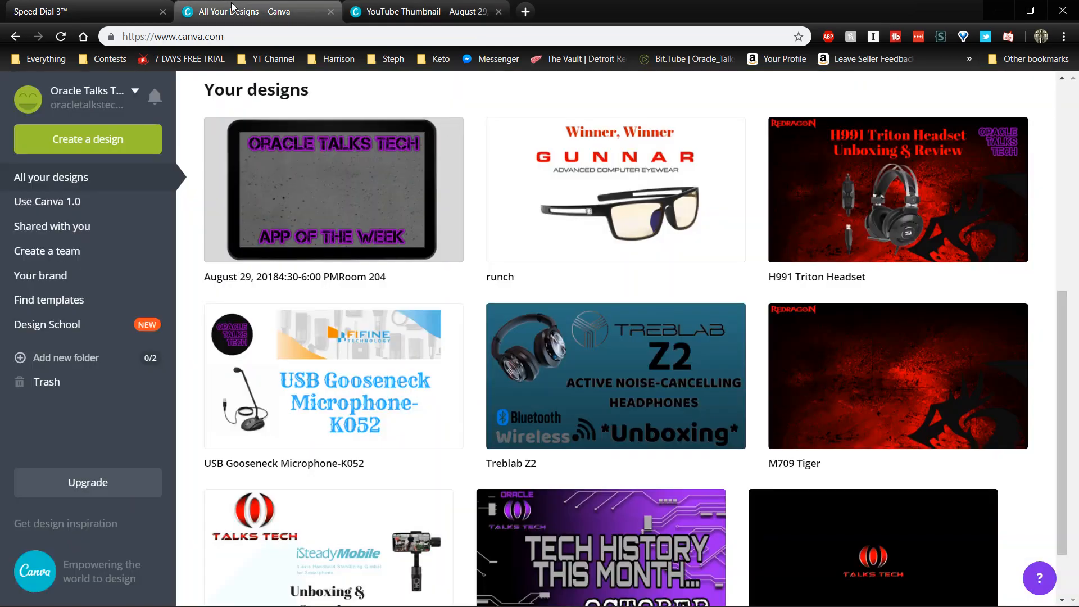
scroll(393, 335, "up", 8)
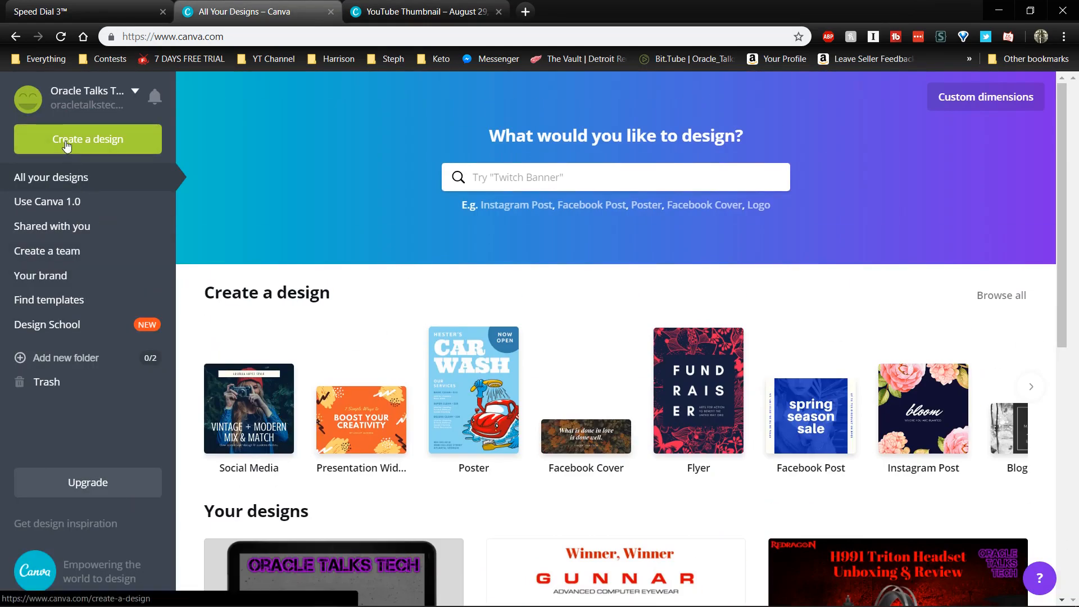
left_click(65, 144)
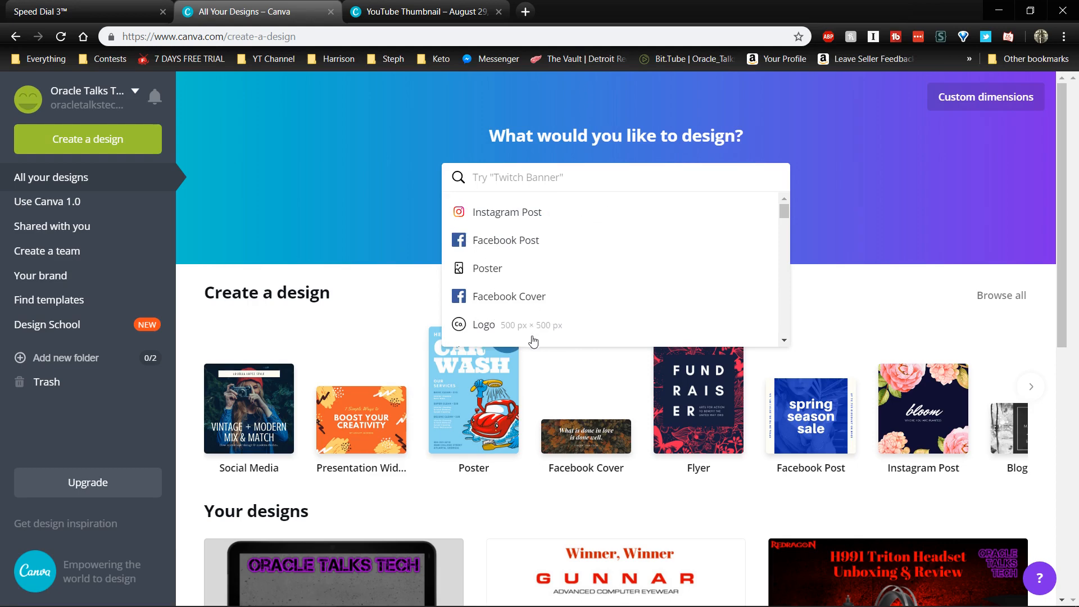
scroll(515, 334, "down", 3)
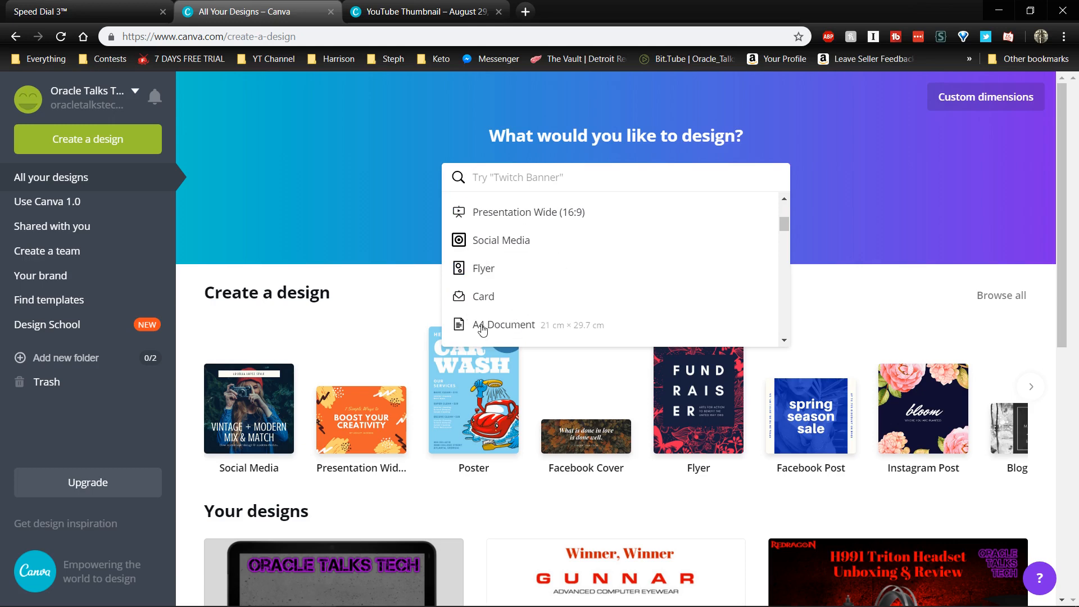
left_click(895, 291)
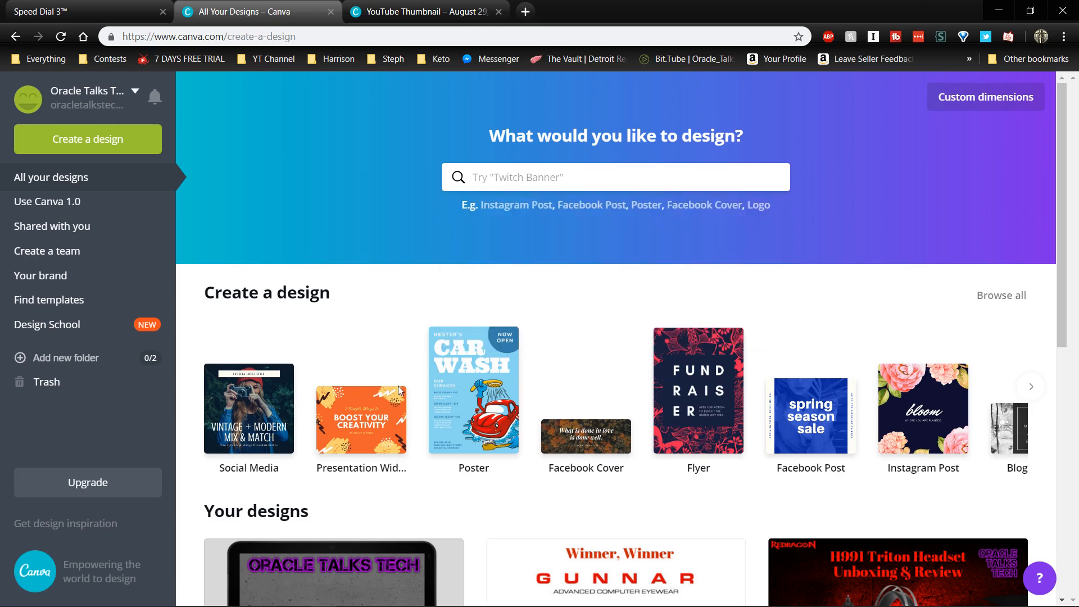
left_click(611, 180)
scroll(589, 296, "down", 3)
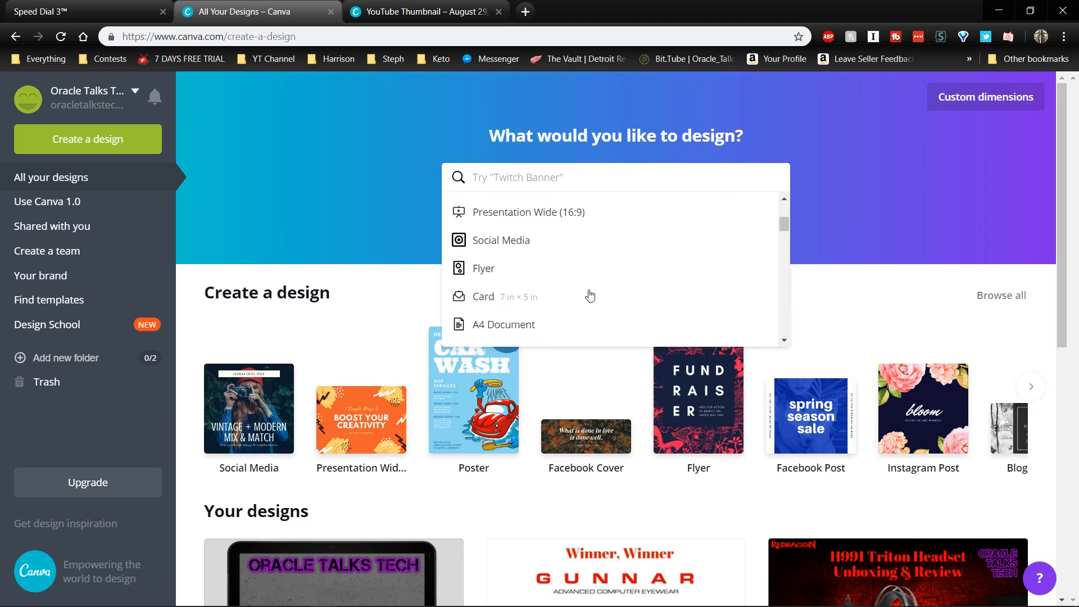
scroll(590, 296, "down", 3)
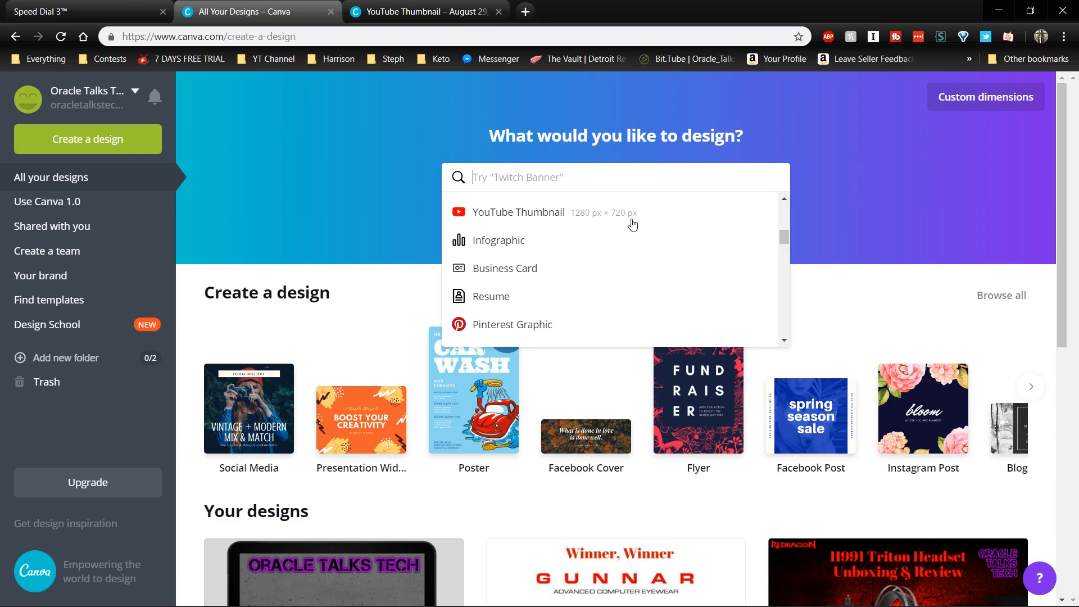
left_click(377, 314)
scroll(258, 313, "down", 5)
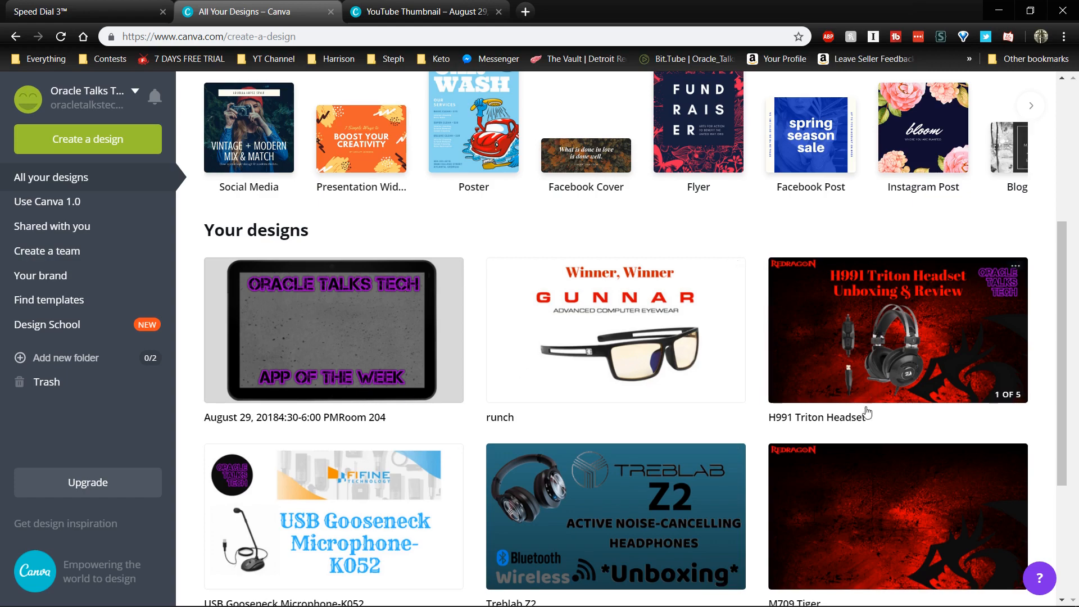
scroll(439, 519, "down", 3)
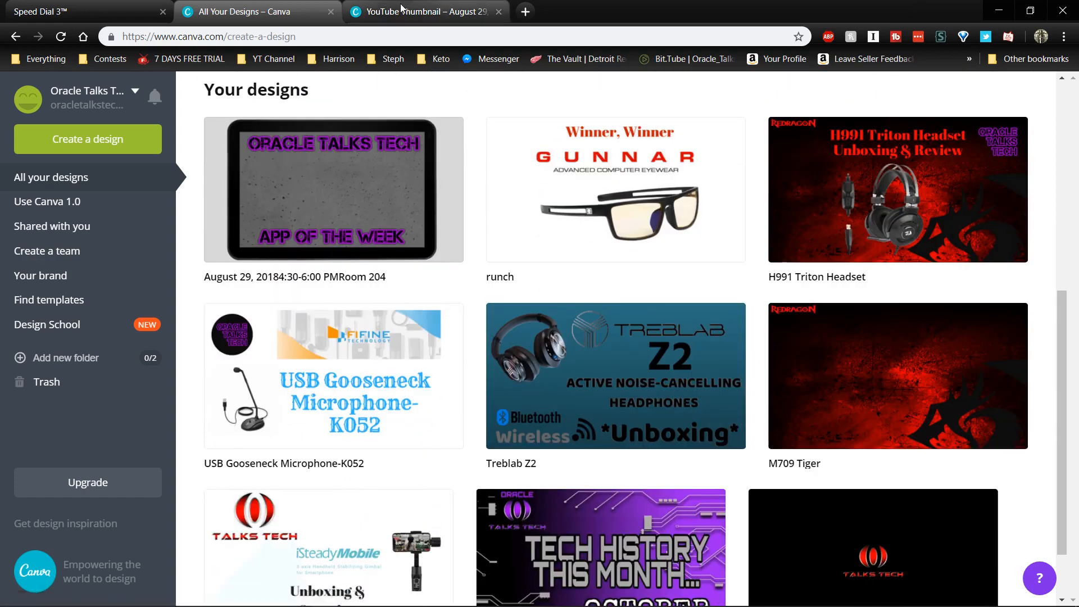
left_click(422, 11)
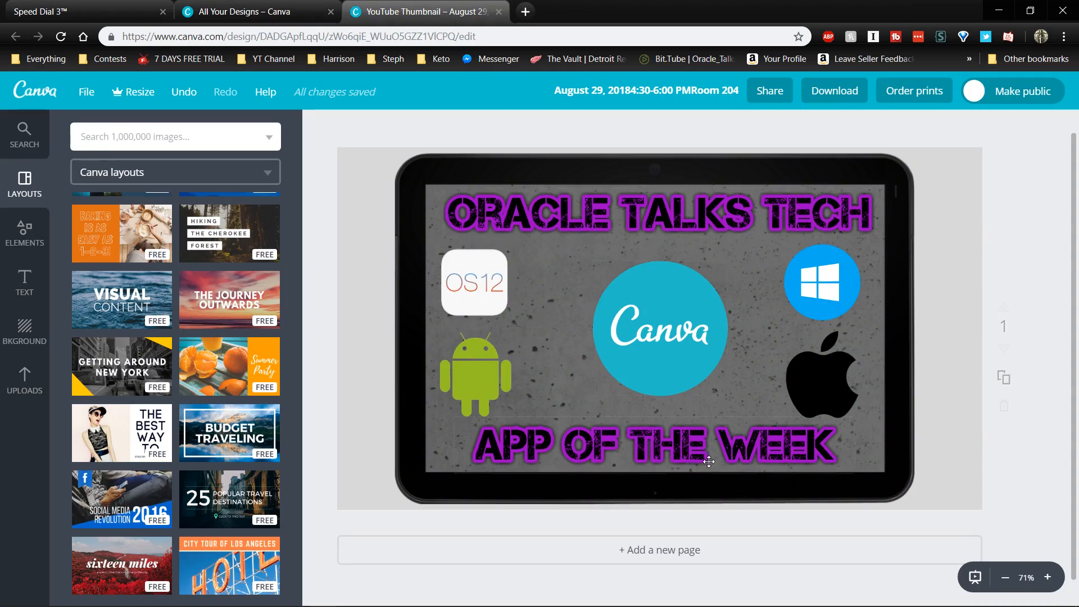
Examine the arrange, transparency, crop and filter options for the "Oracle Talks Tech" title image without applying changes.
left_click(24, 281)
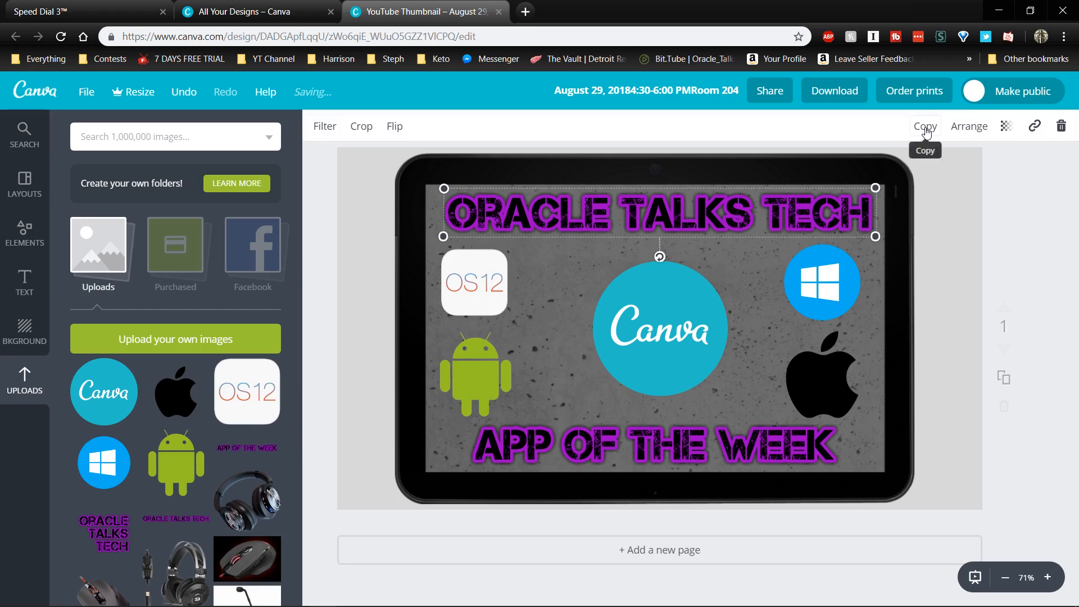
left_click(967, 127)
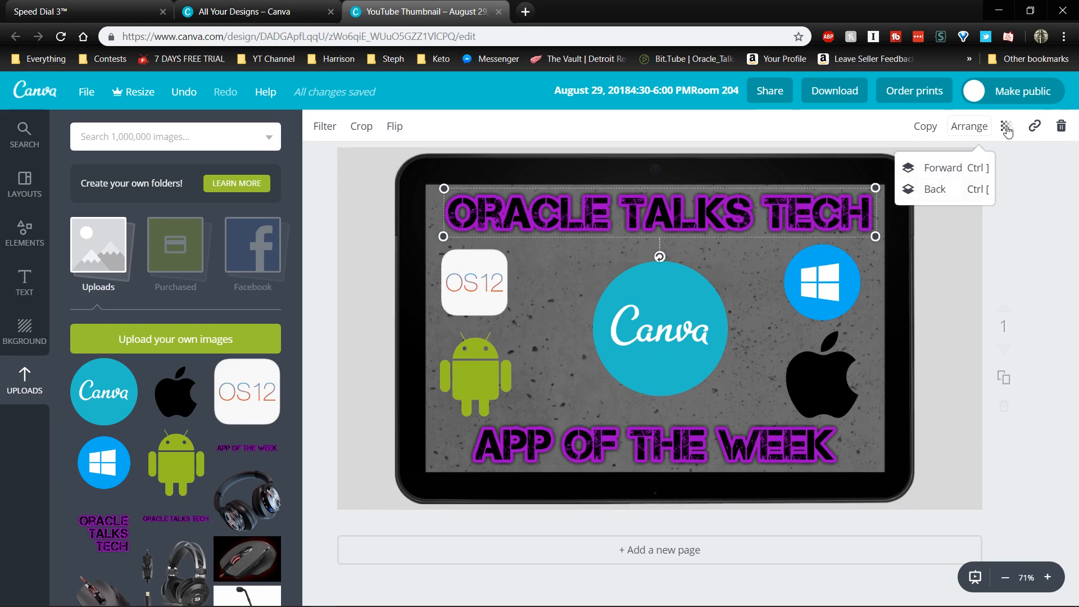
left_click(1005, 128)
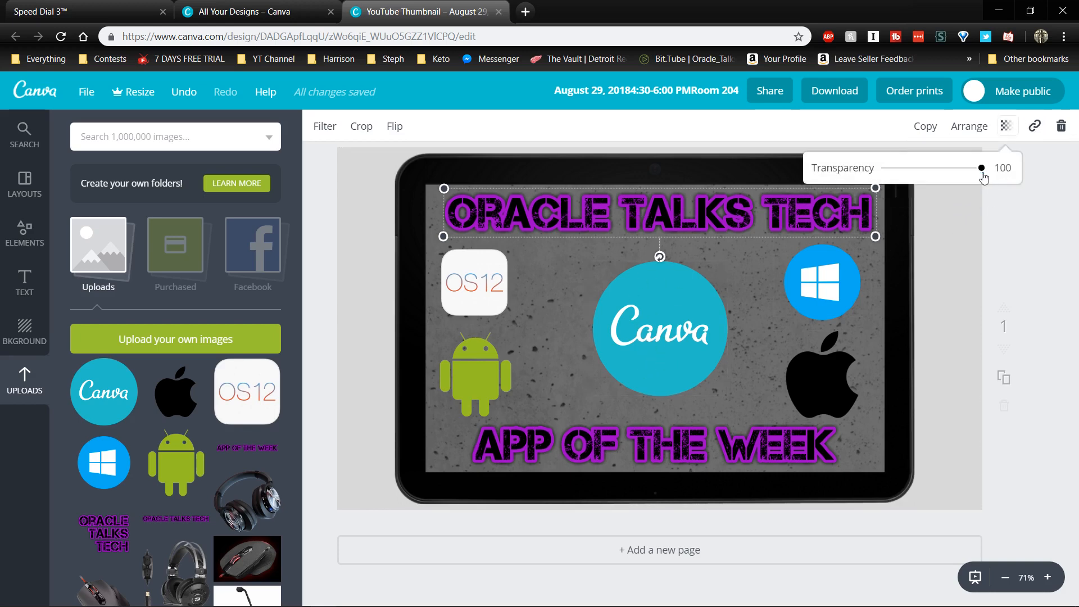
left_click_drag(982, 177, 1001, 188)
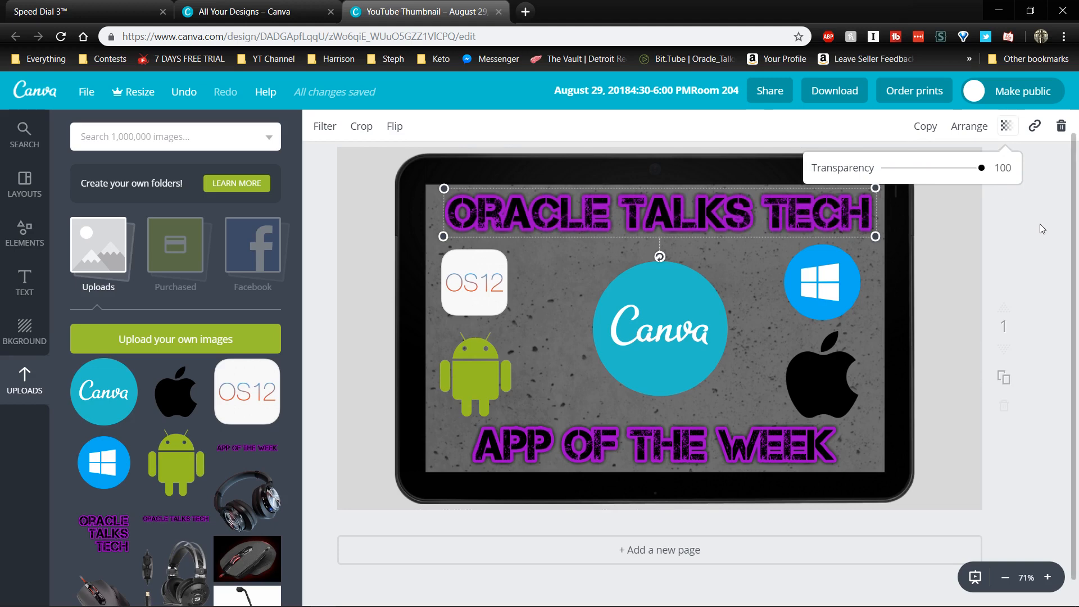
left_click(1041, 228)
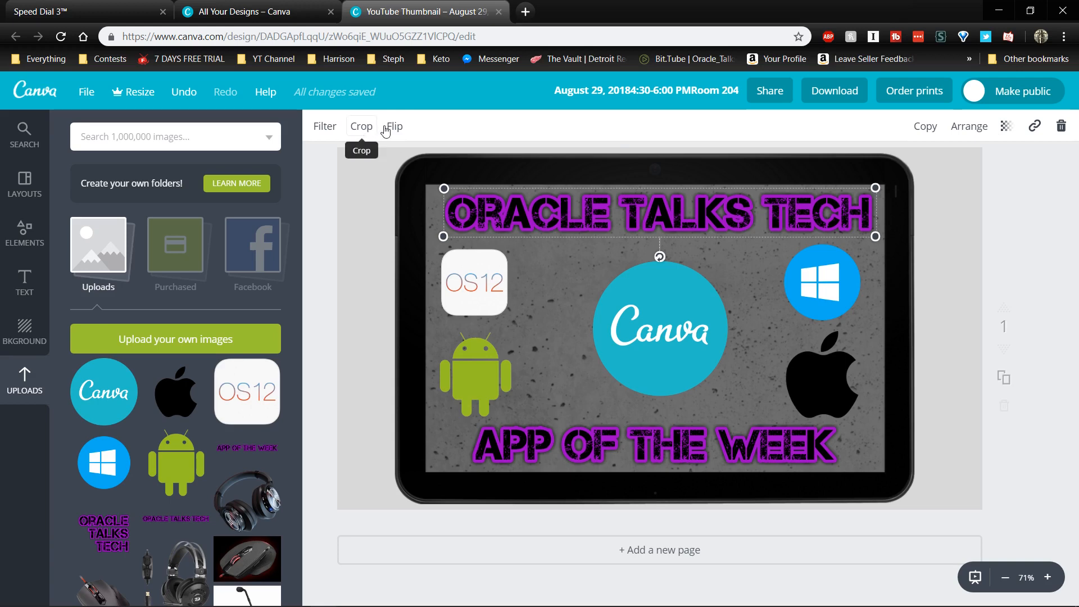
left_click(366, 128)
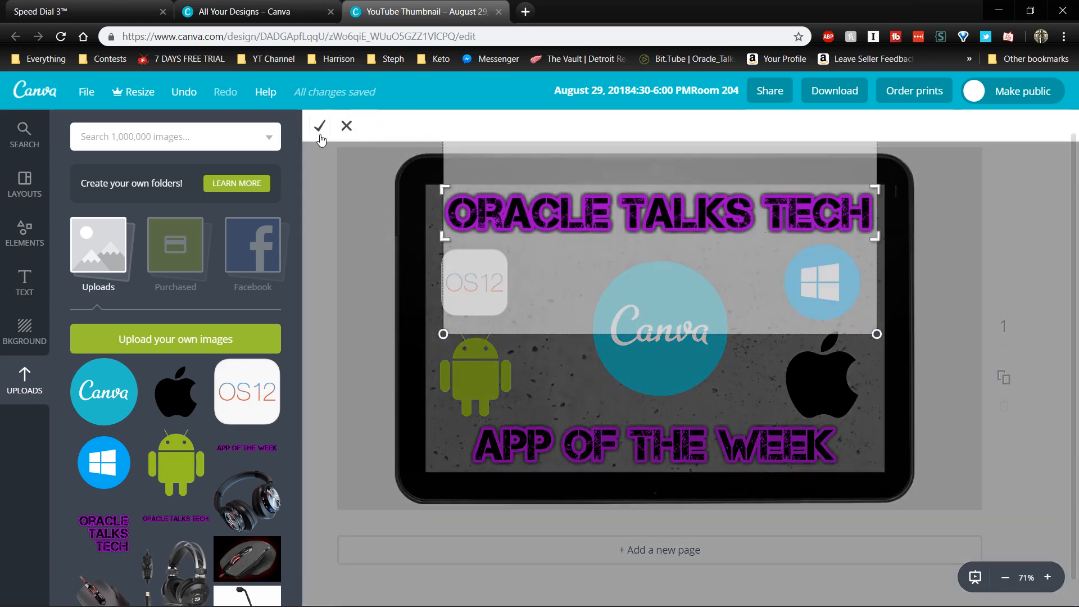
left_click(346, 127)
left_click(330, 130)
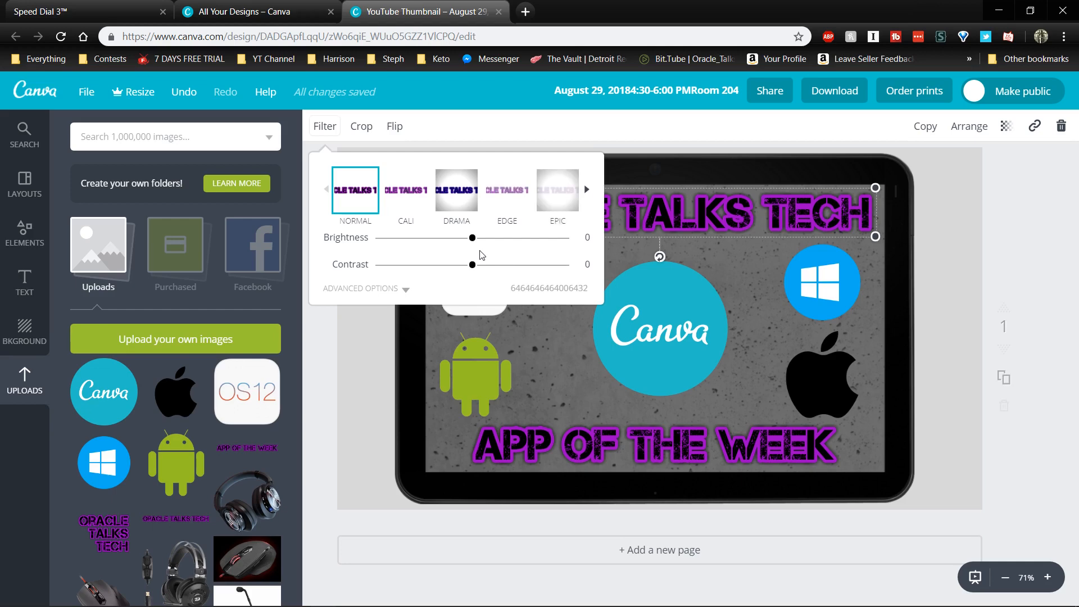
left_click(315, 342)
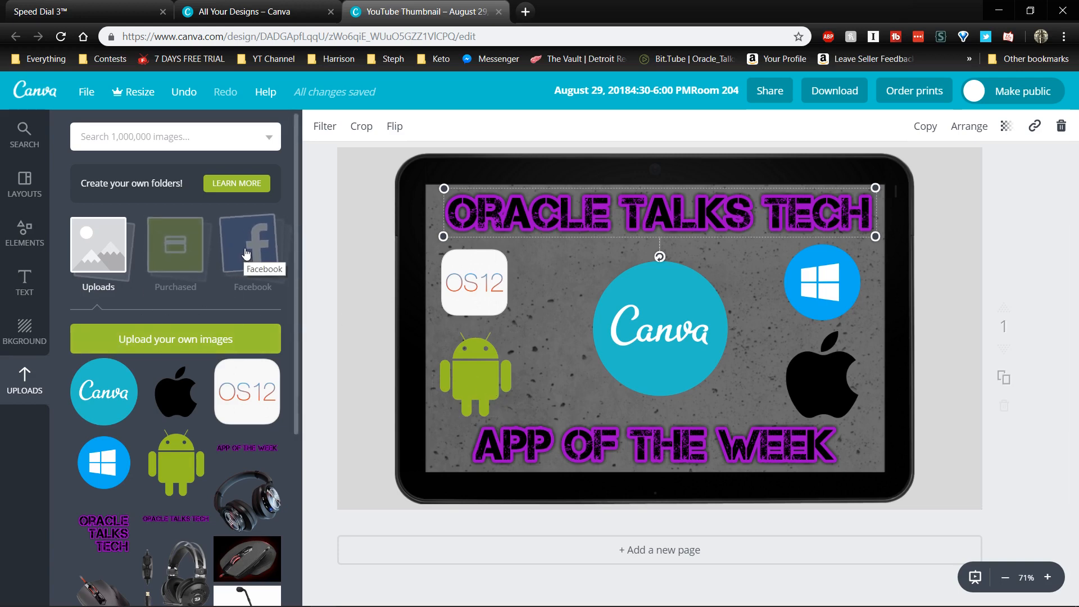
Check the Facebook photo source and look through the library of uploaded images.
left_click(246, 254)
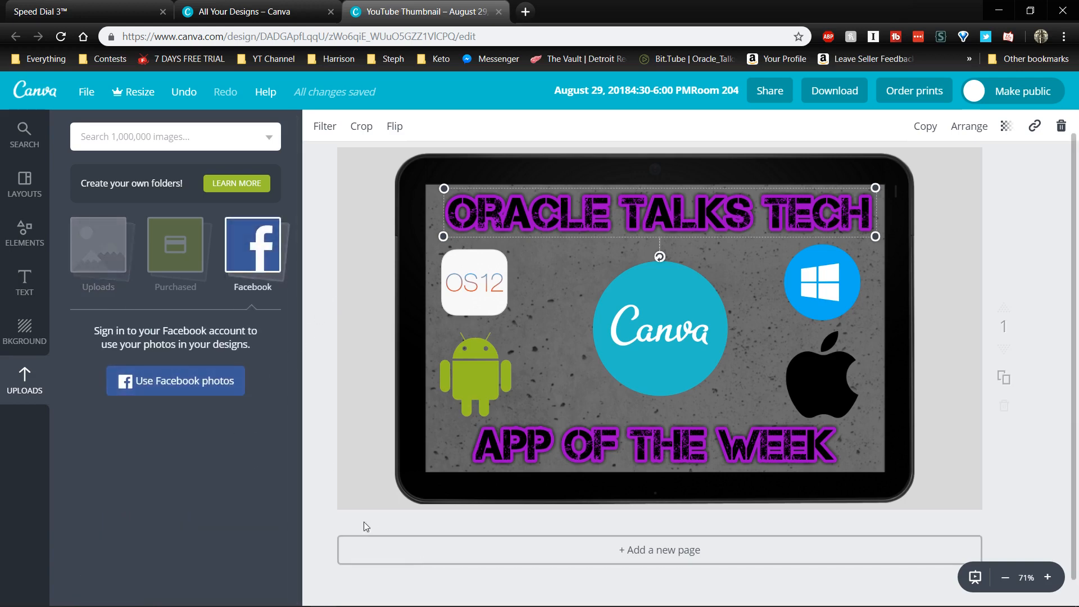
left_click(97, 247)
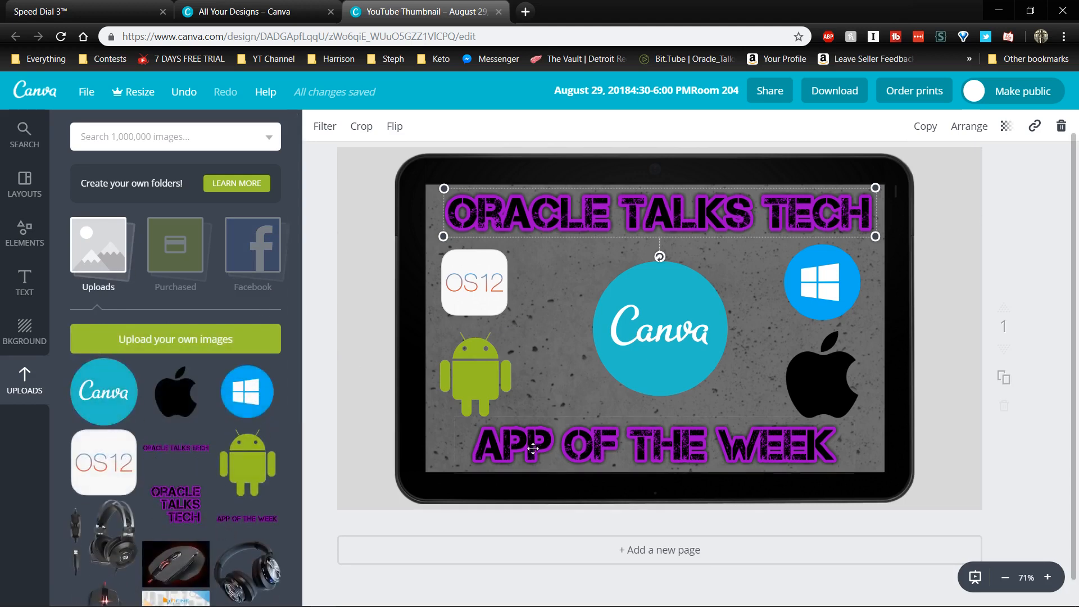
scroll(240, 493, "down", 3)
scroll(237, 494, "down", 3)
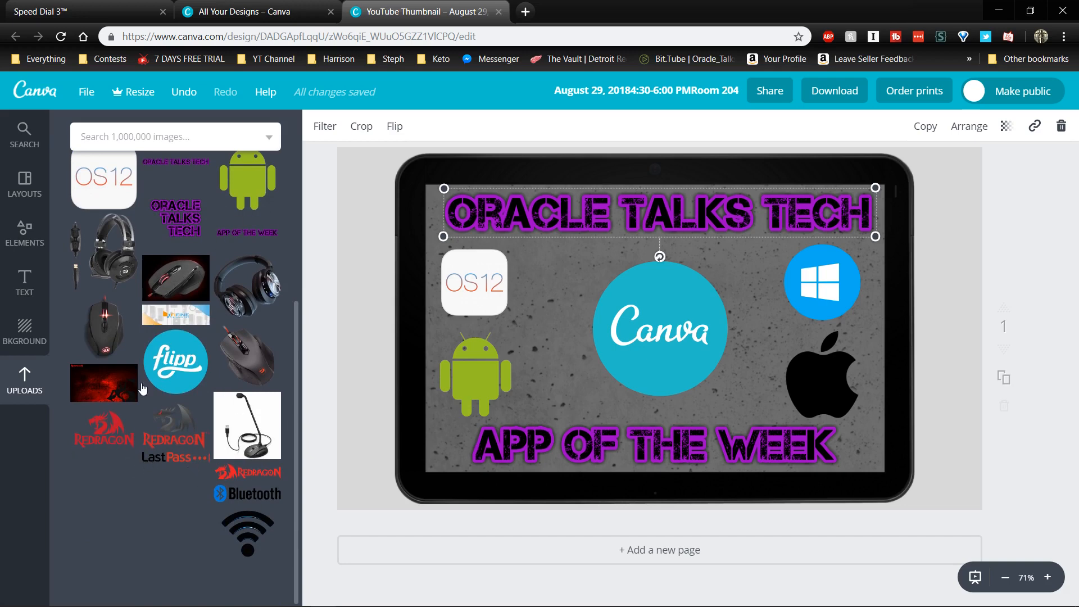
scroll(208, 433, "up", 6)
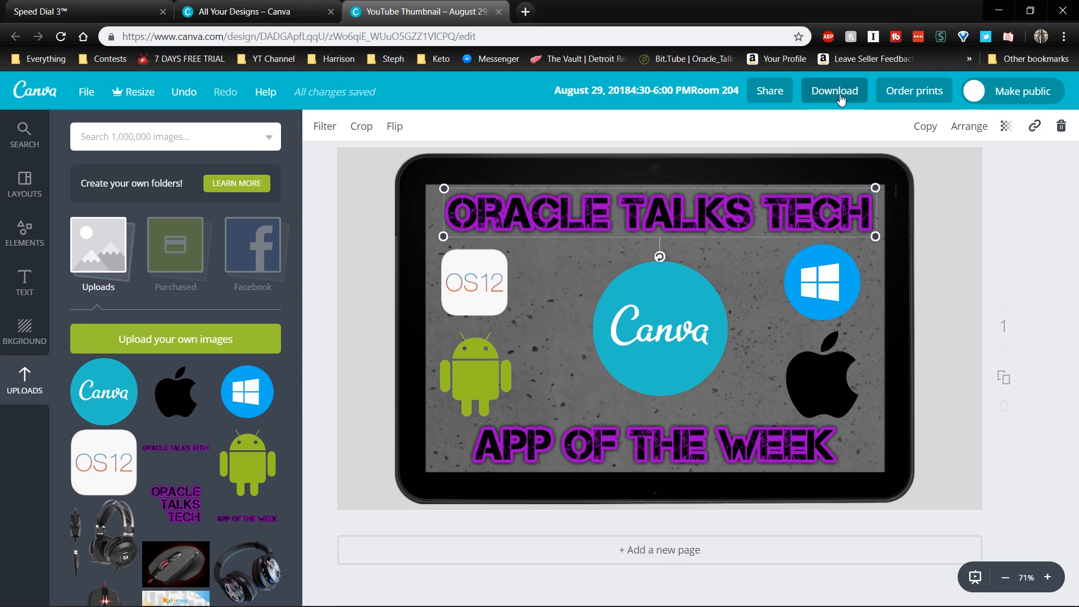
Review the file types offered for downloading the thumbnail and dismiss the download options.
left_click(840, 96)
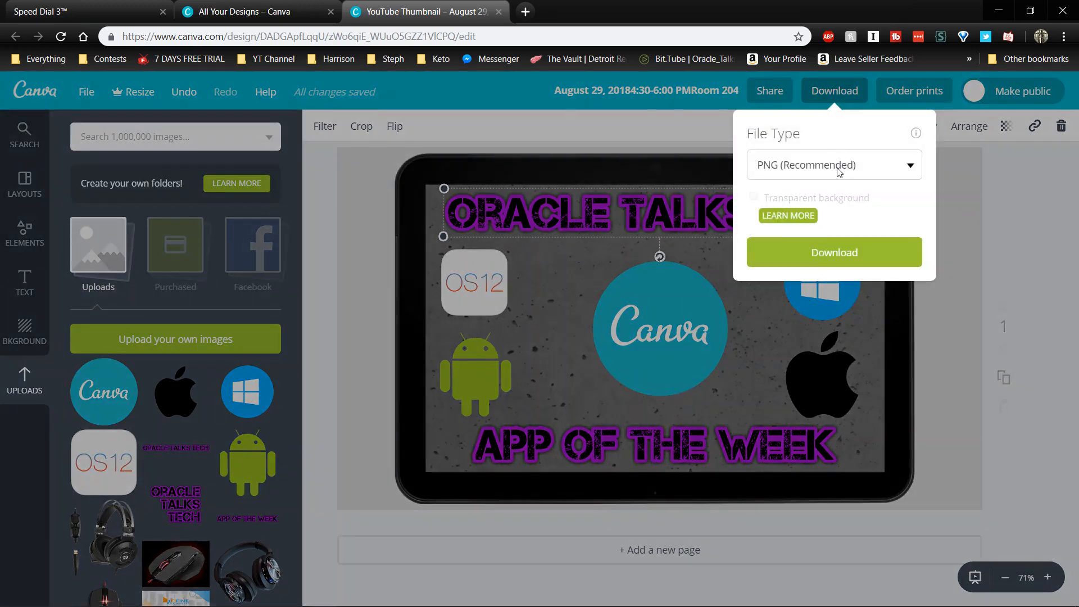
left_click(778, 179)
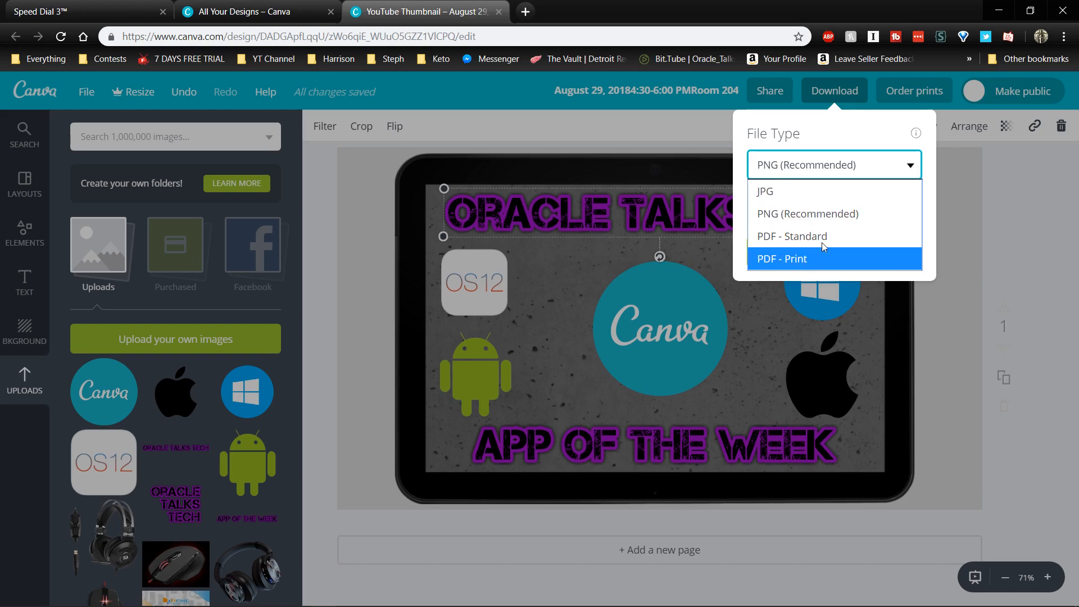
left_click(1035, 212)
left_click(1028, 212)
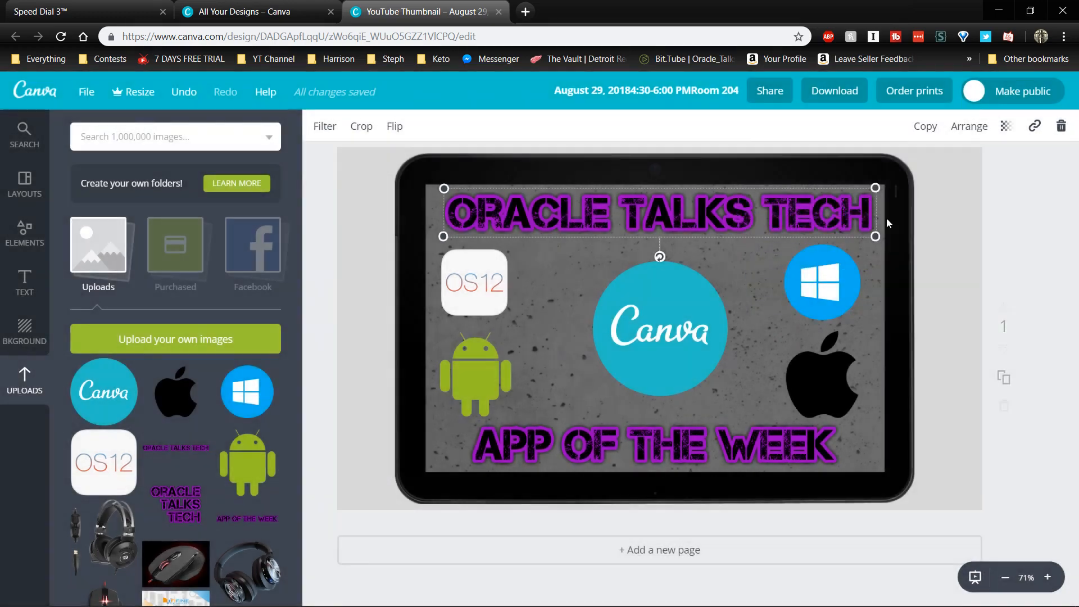
Download the design as a PNG and save it as "Canva Thumbnail" in the Canva folder.
left_click(834, 91)
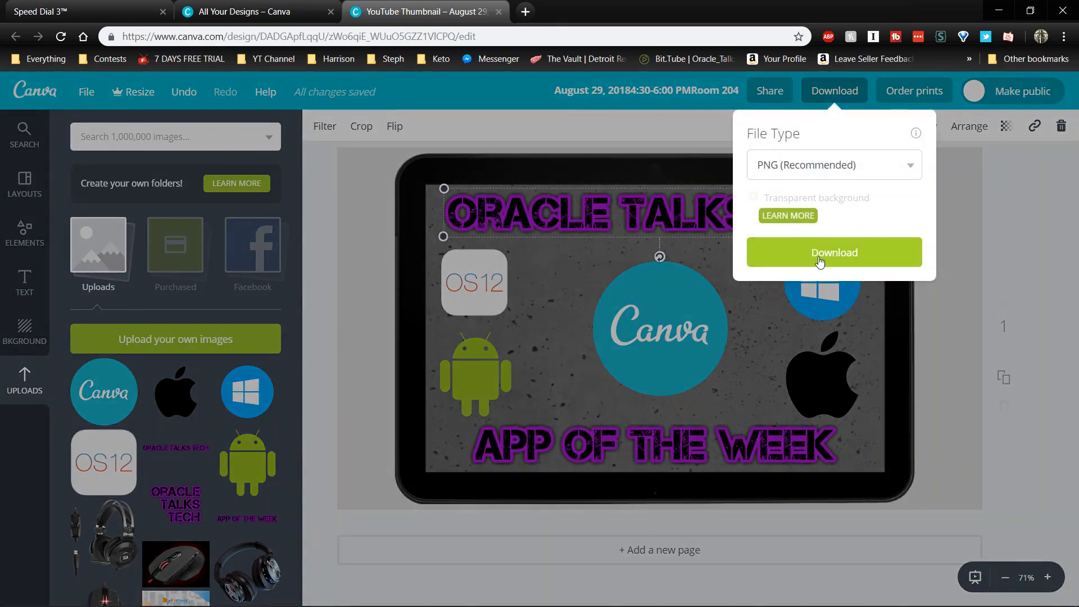
left_click(821, 262)
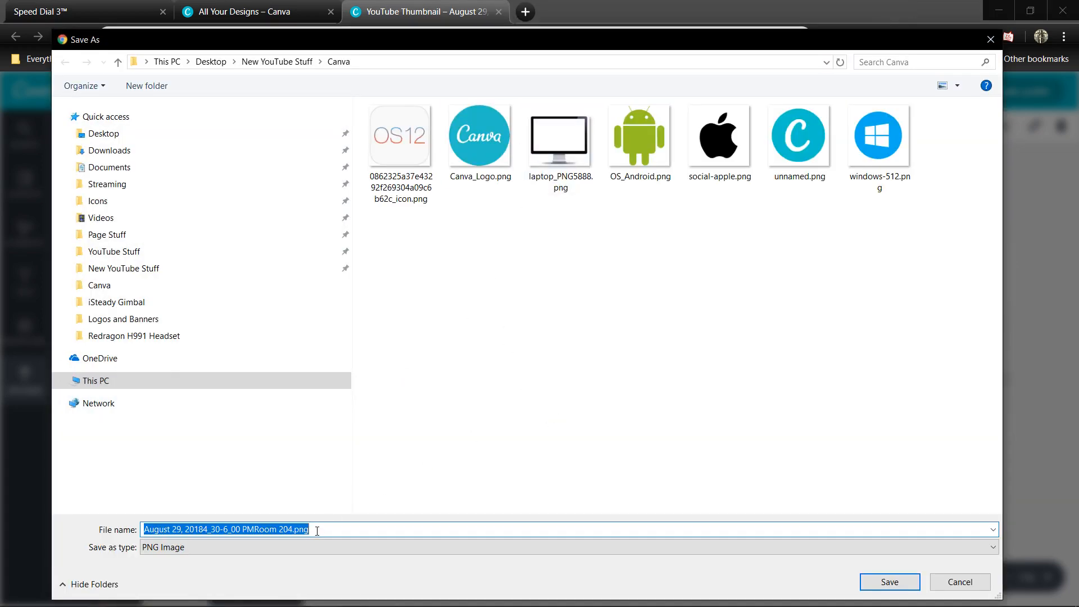
type("Ca")
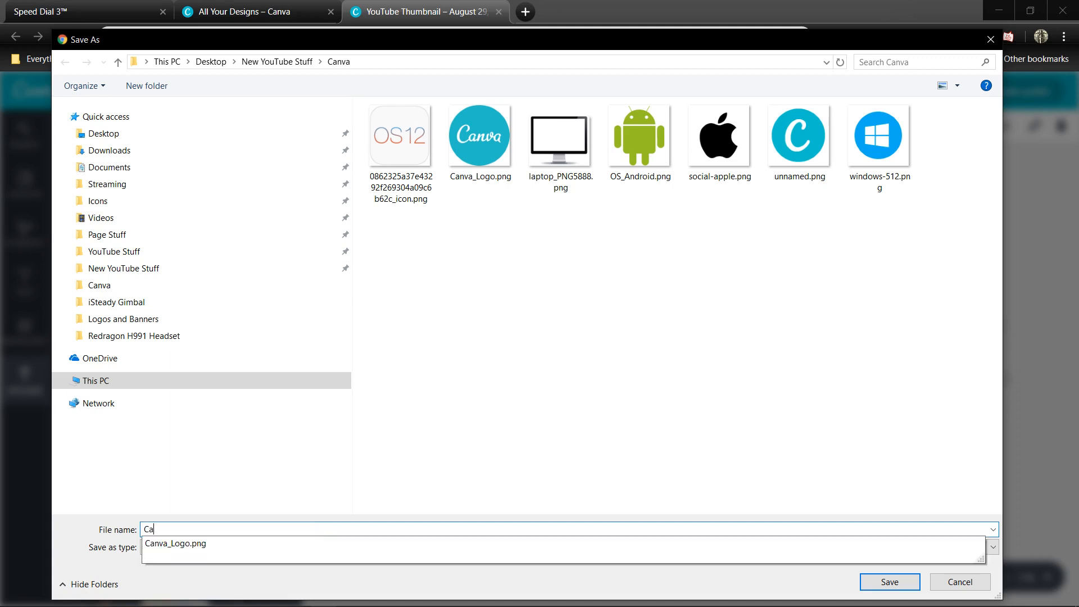
type("nvava")
key("BackSpace")
key("BackSpace")
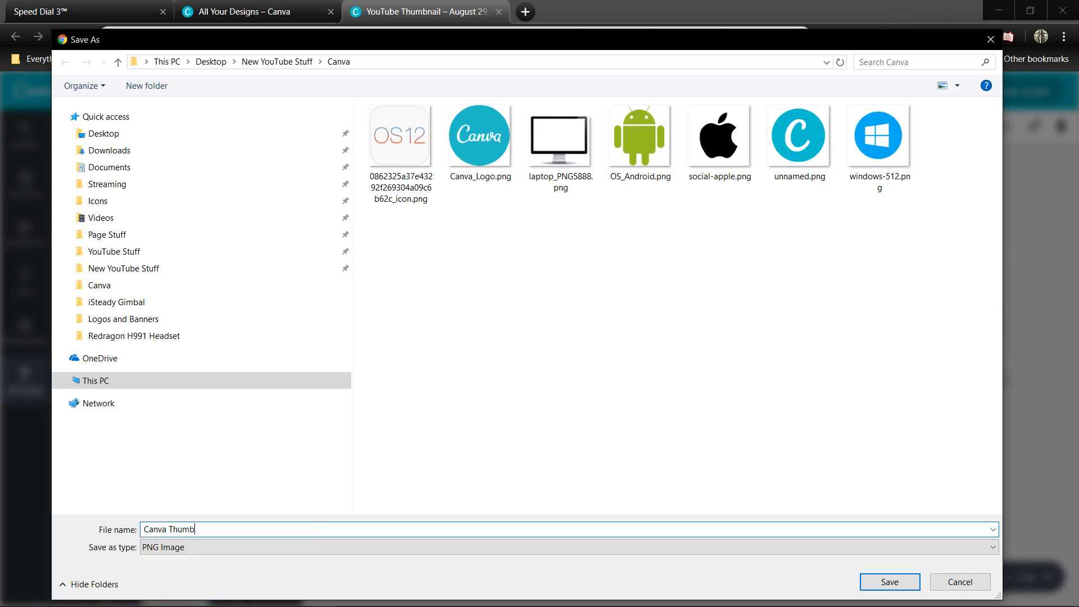
key("Return")
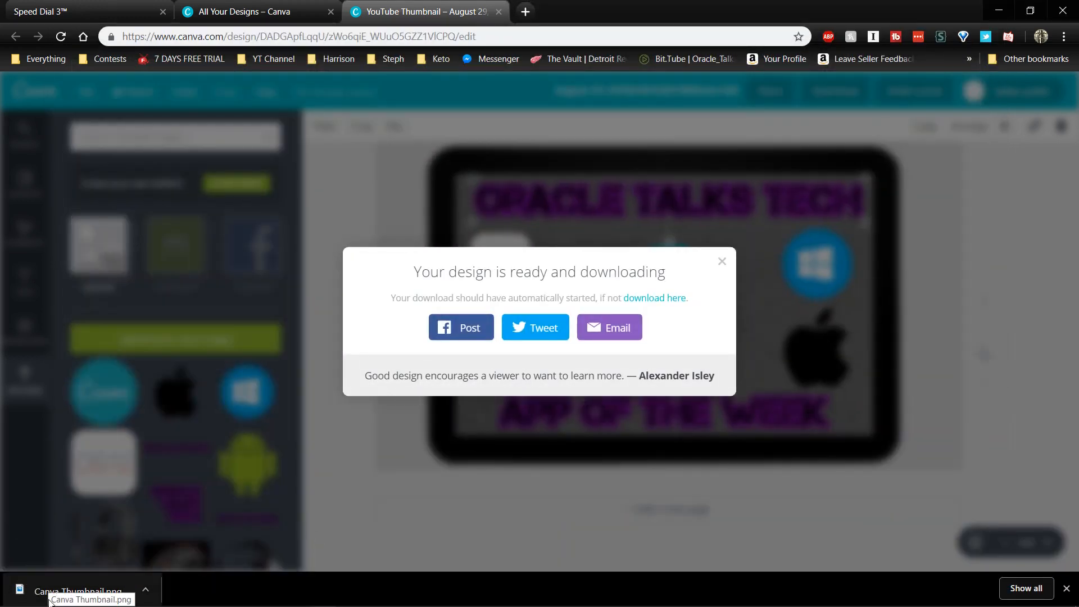
View the downloaded Canva Thumbnail.png in Photos and return to the design in Canva.
left_click(34, 600)
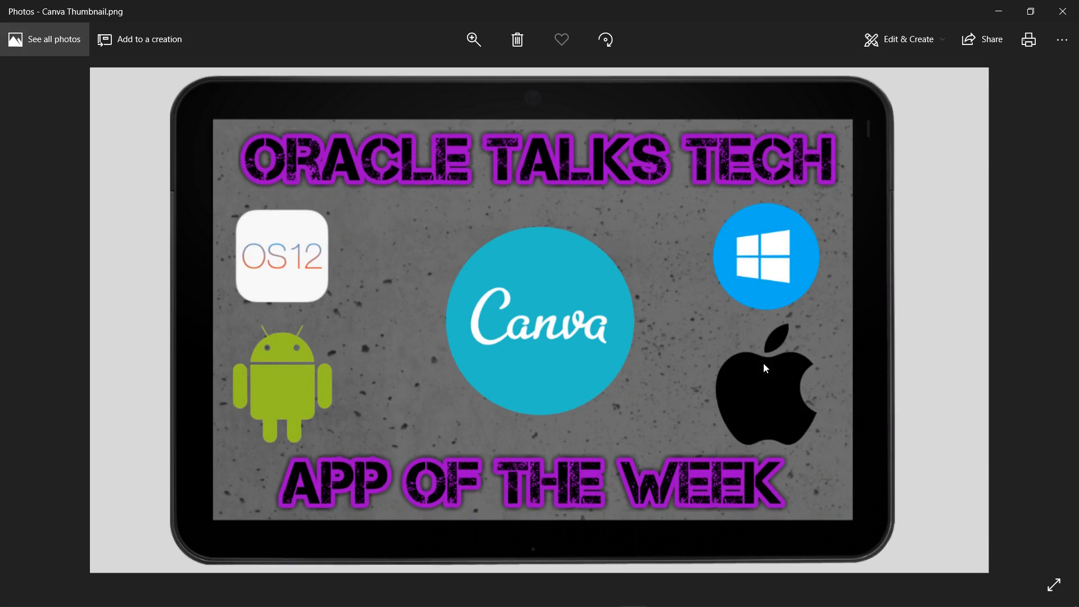
left_click(1063, 12)
left_click(963, 390)
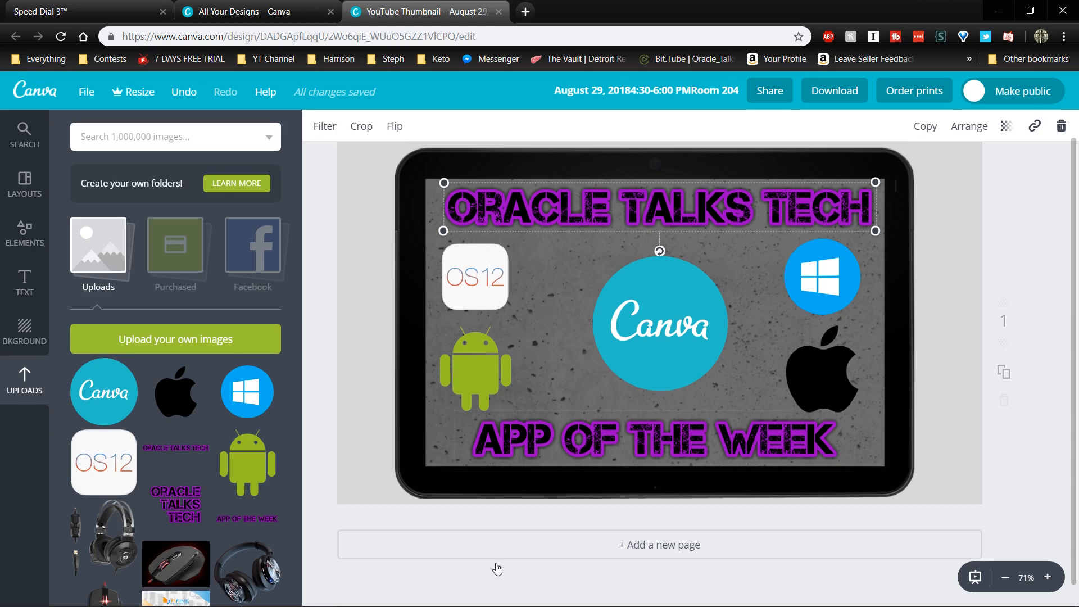
scroll(168, 448, "down", 3)
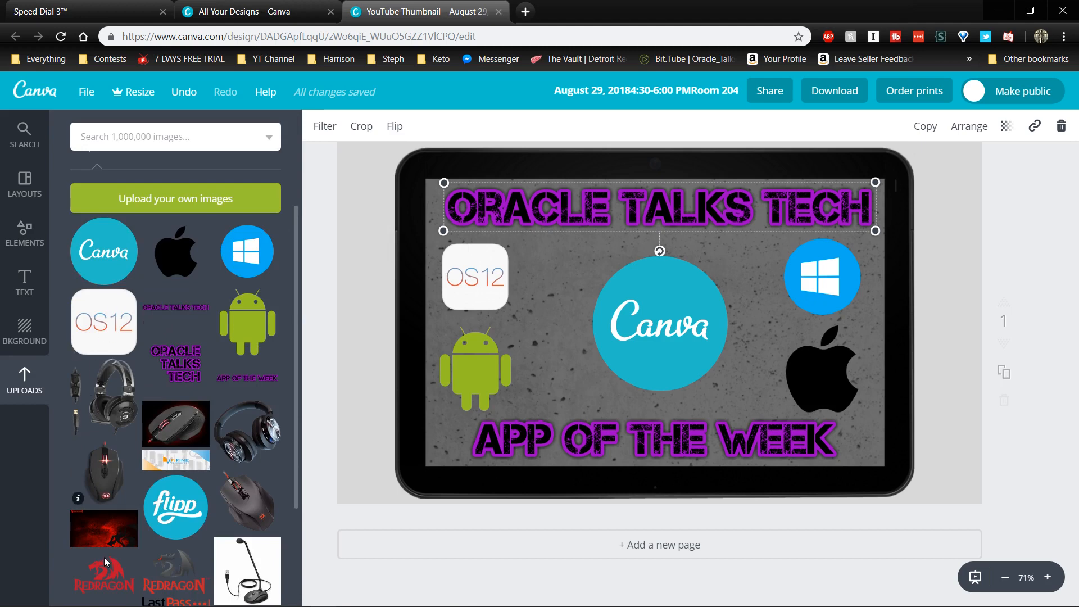